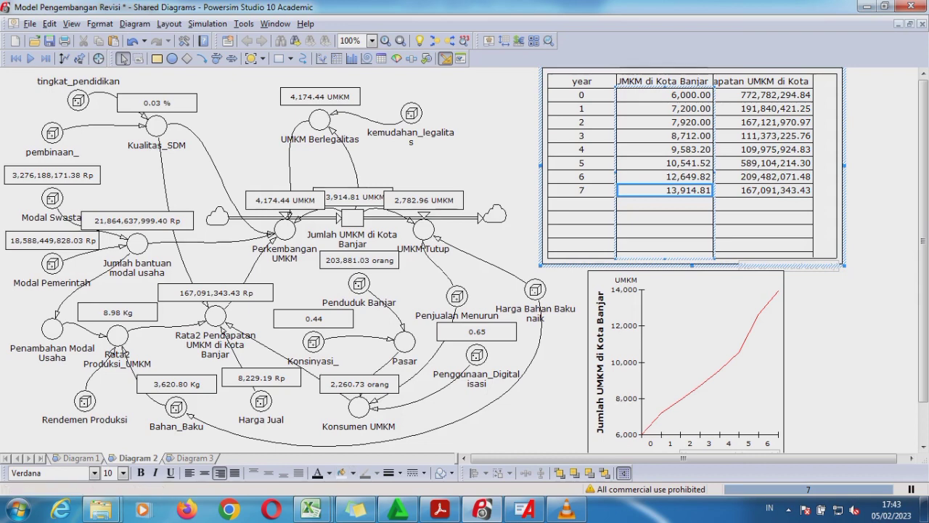
Switch to the VALIDASI (POWERSIM) workbook in Excel and open its WCI sheet.
left_click(312, 509)
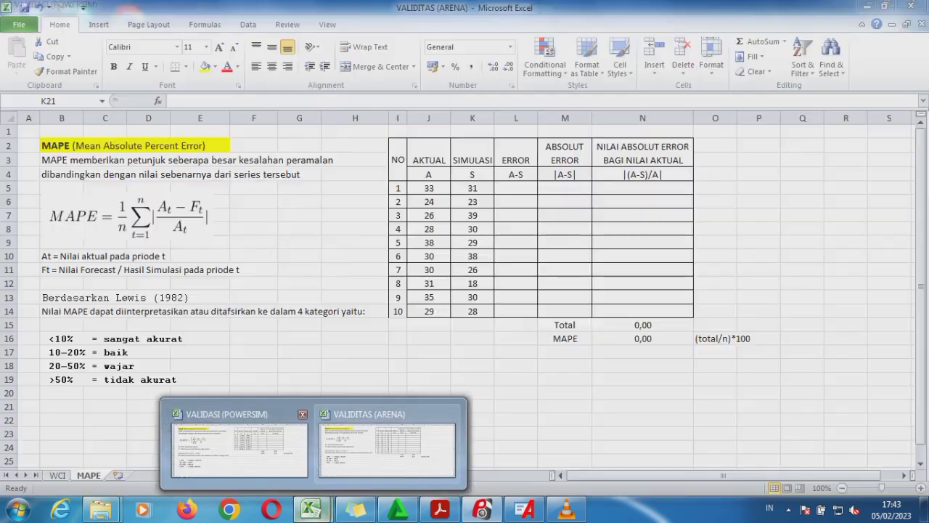
left_click(254, 447)
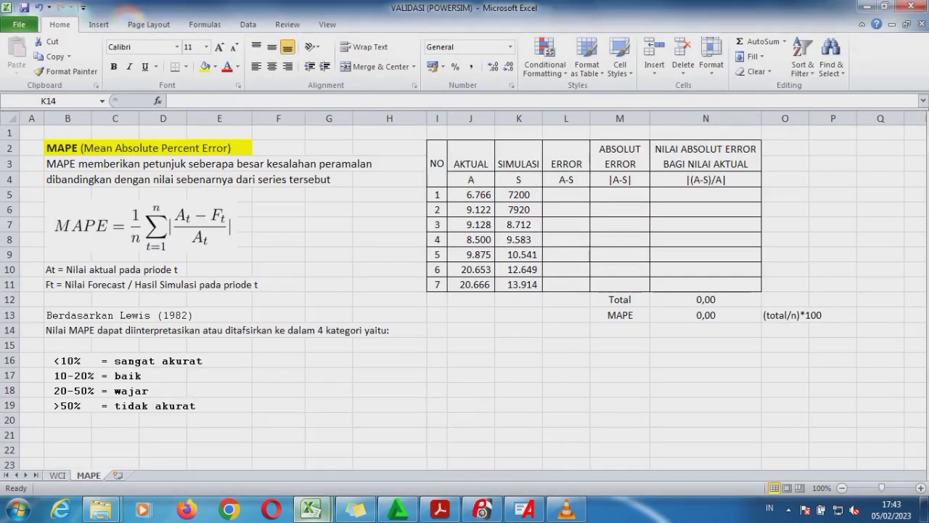
key("ctrl+Page_Up")
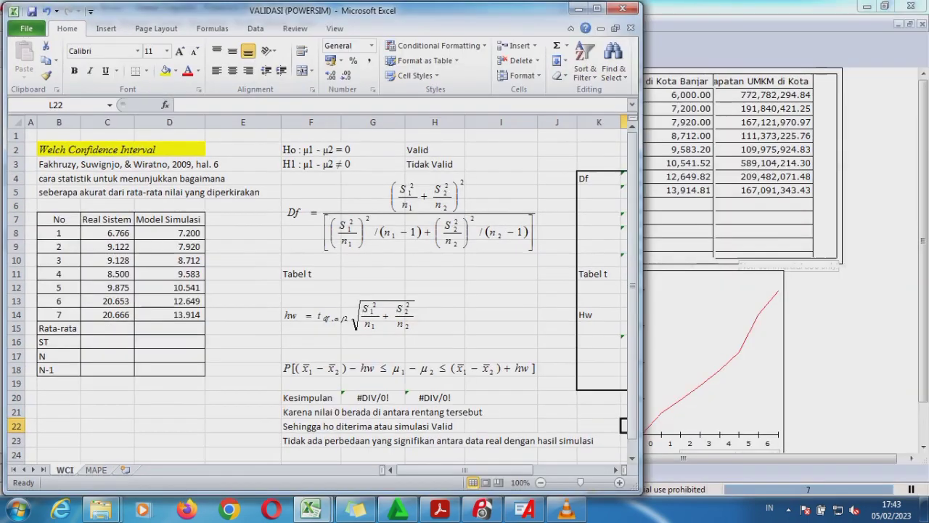
Switch to Powersim Studio and move the yearly simulation results table farther right and slightly down in the diagram.
left_click(884, 5)
left_click(678, 81)
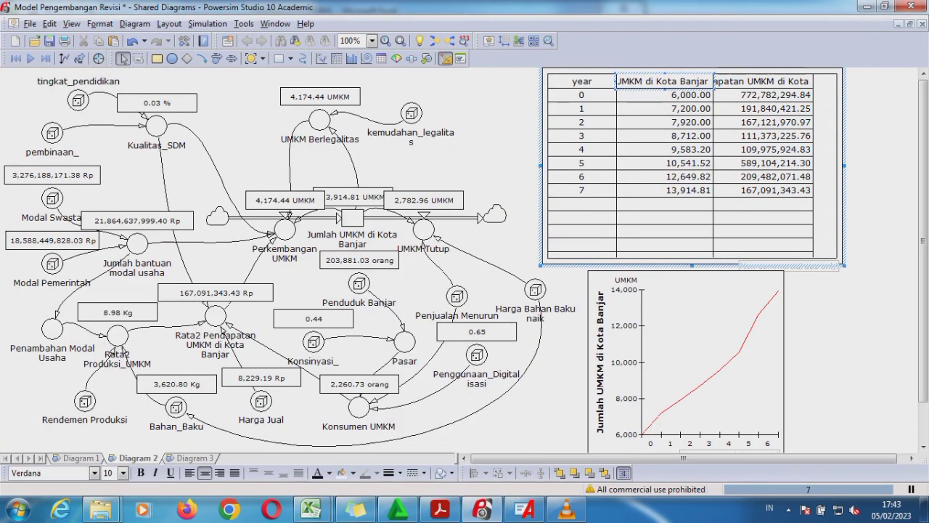
left_click_drag(678, 72, 711, 94)
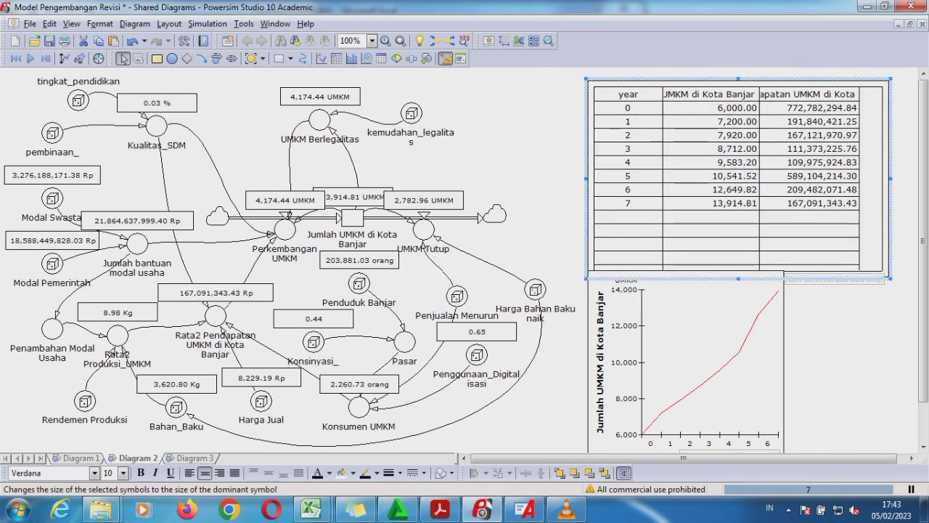
Bring back the VALIDASI (POWERSIM) workbook in Excel and narrow its window until the Powersim results table is fully visible beside it.
left_click(312, 510)
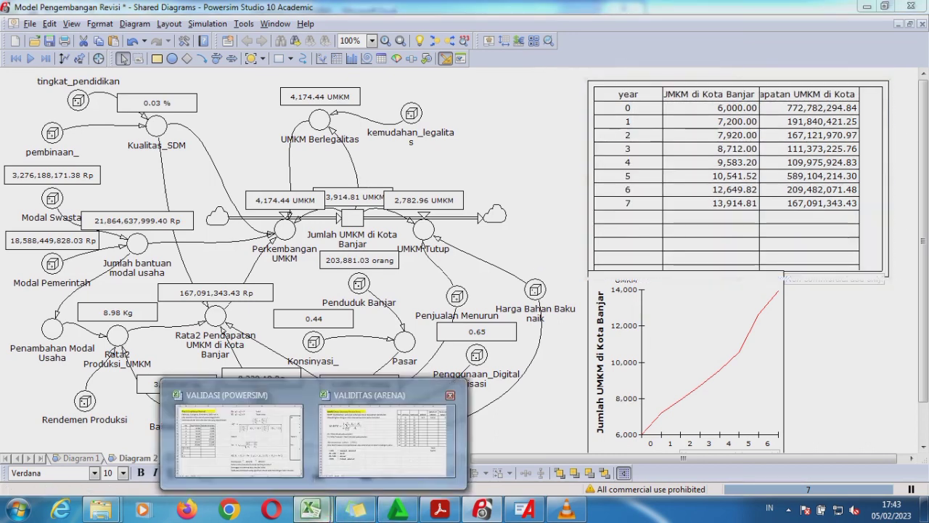
left_click(239, 436)
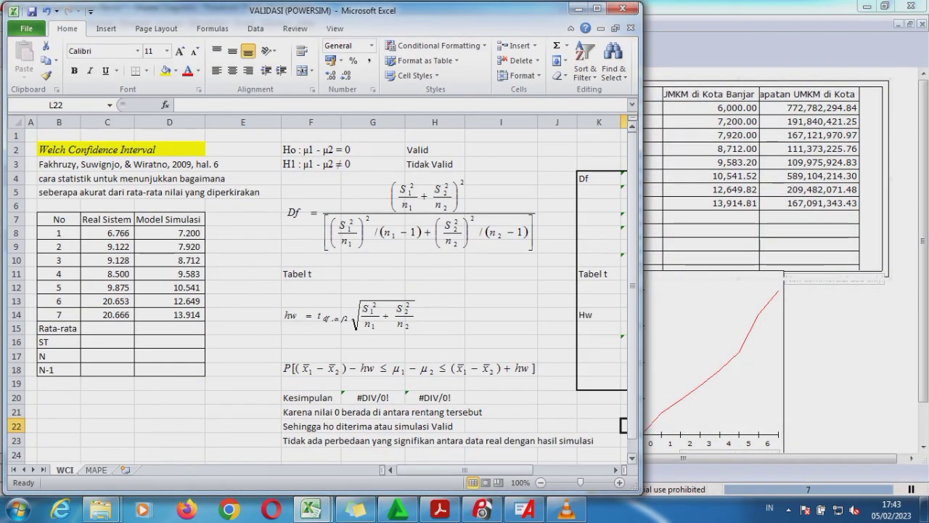
left_click_drag(641, 291, 283, 290)
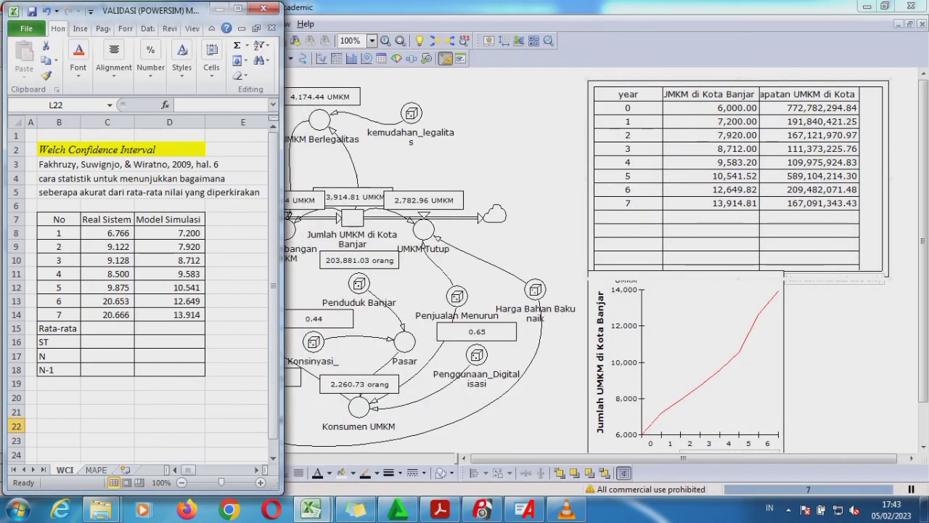
Compare the Model Simulasi values in D8:D14 with the Jumlah UMKM di Kota Banjar column of the Powersim table.
left_click(107, 233)
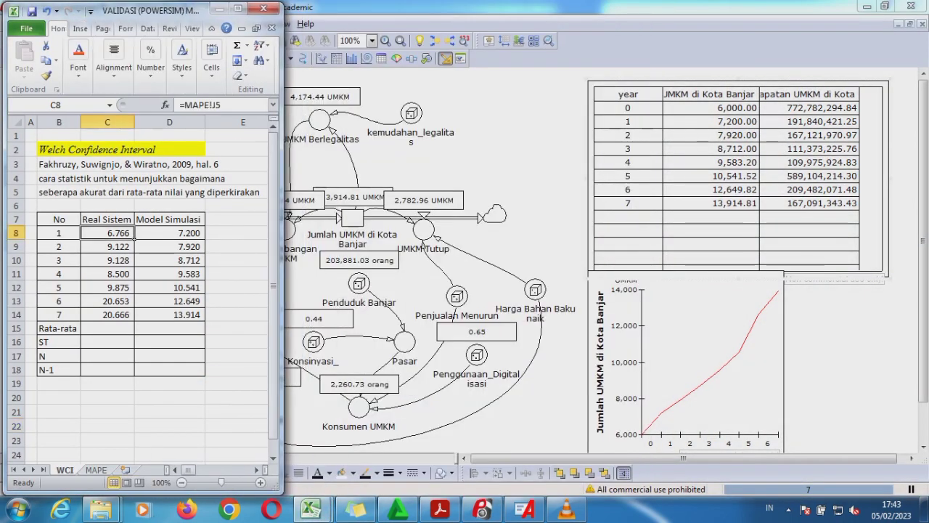
left_click(170, 233)
left_click(170, 247)
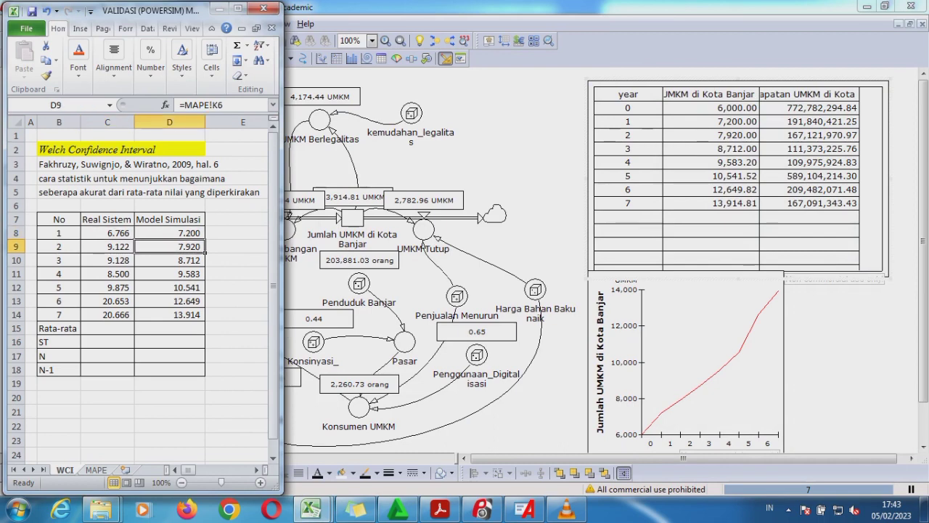
left_click(170, 261)
left_click(170, 274)
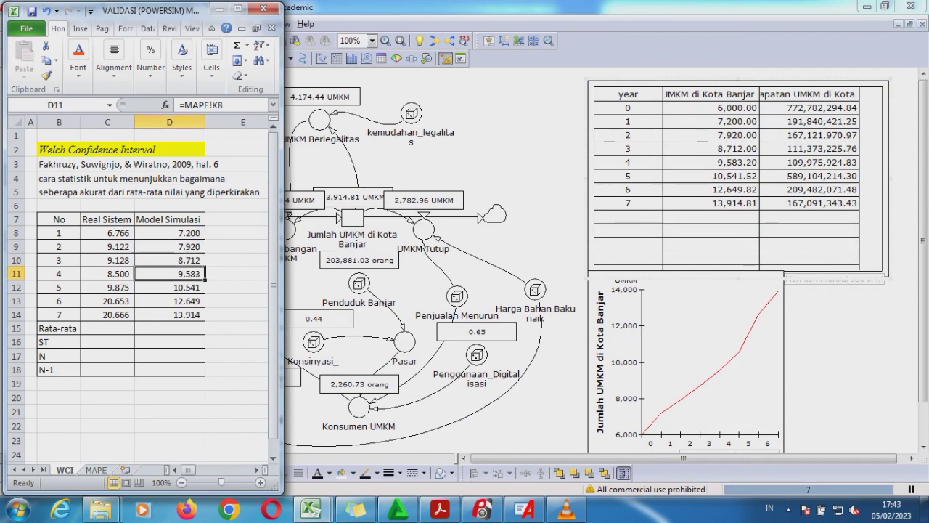
left_click(170, 288)
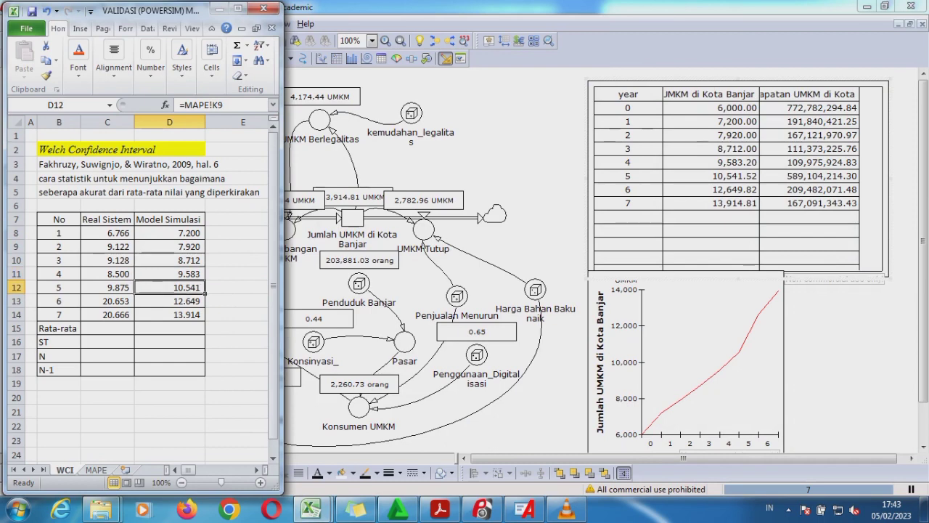
left_click(170, 301)
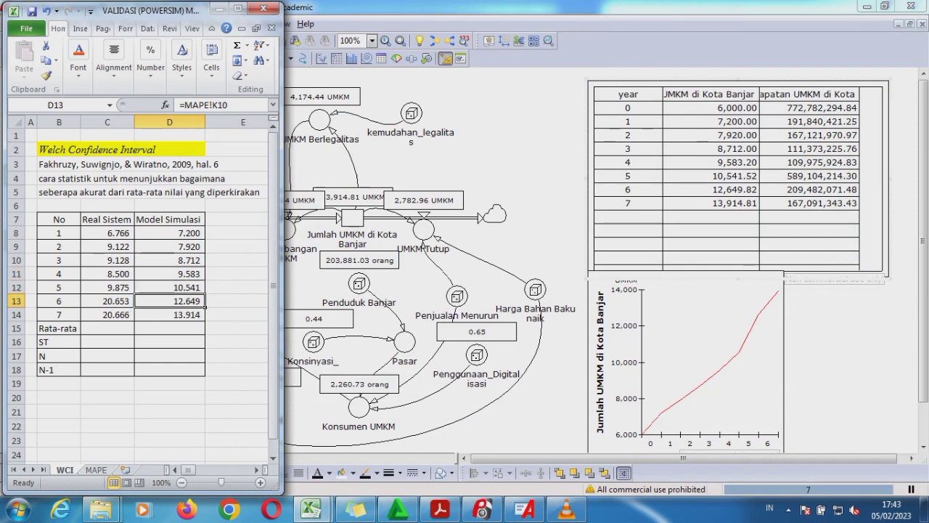
left_click(170, 315)
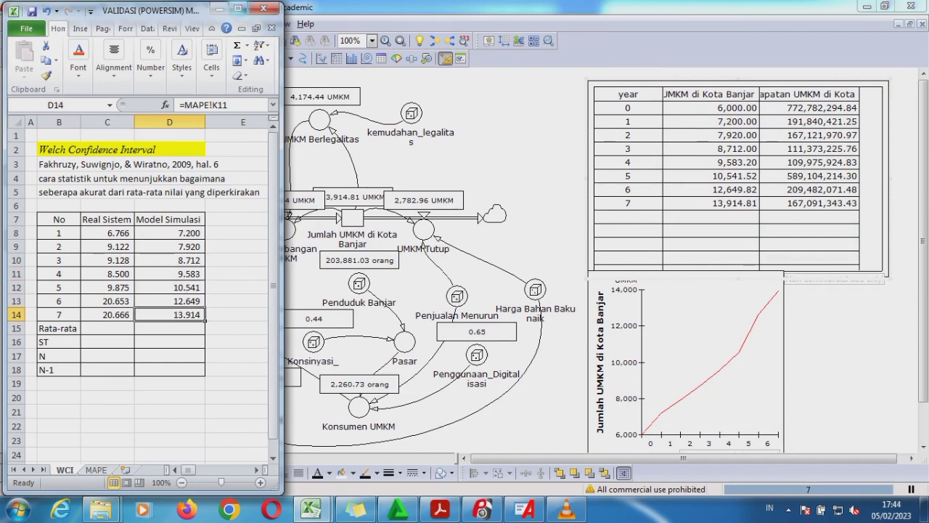
Maximize the workbook window and examine the Welch Confidence Interval description and the Df formula.
left_click(238, 8)
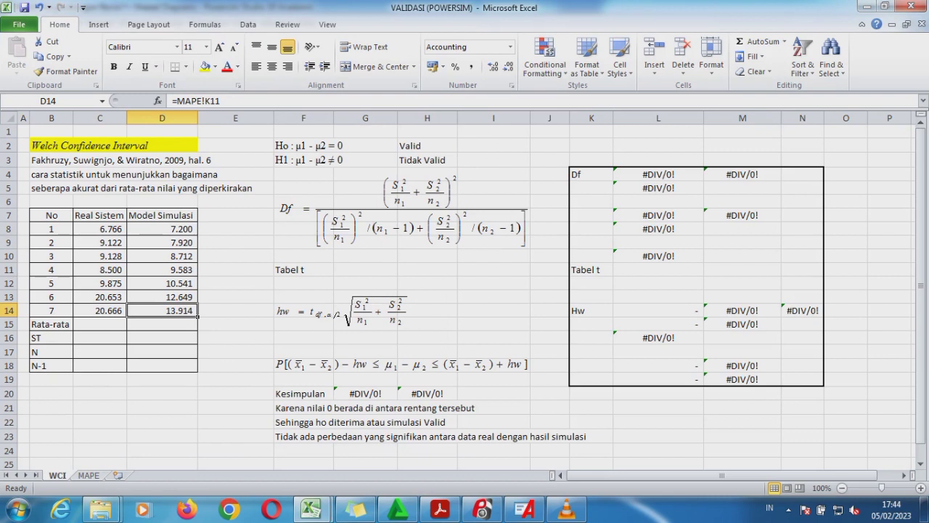
left_click_drag(52, 146, 162, 146)
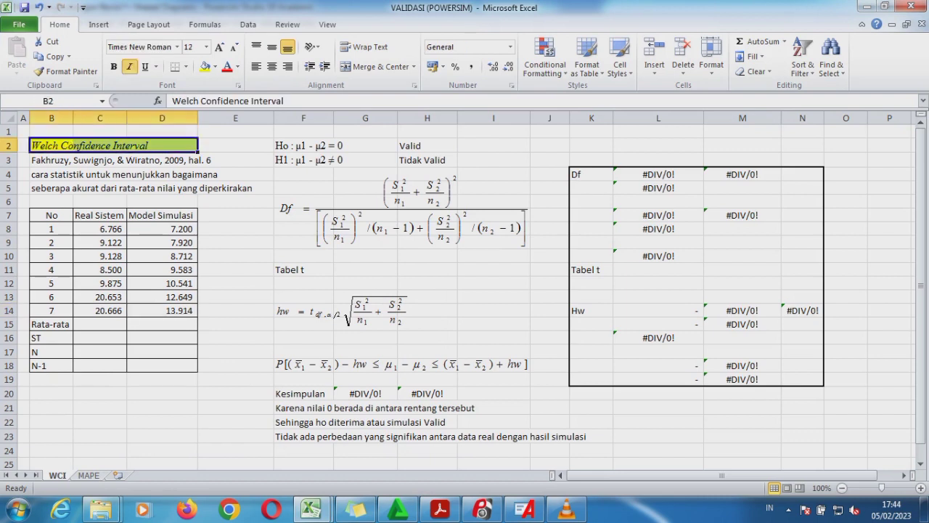
left_click_drag(50, 160, 247, 175)
left_click(72, 190)
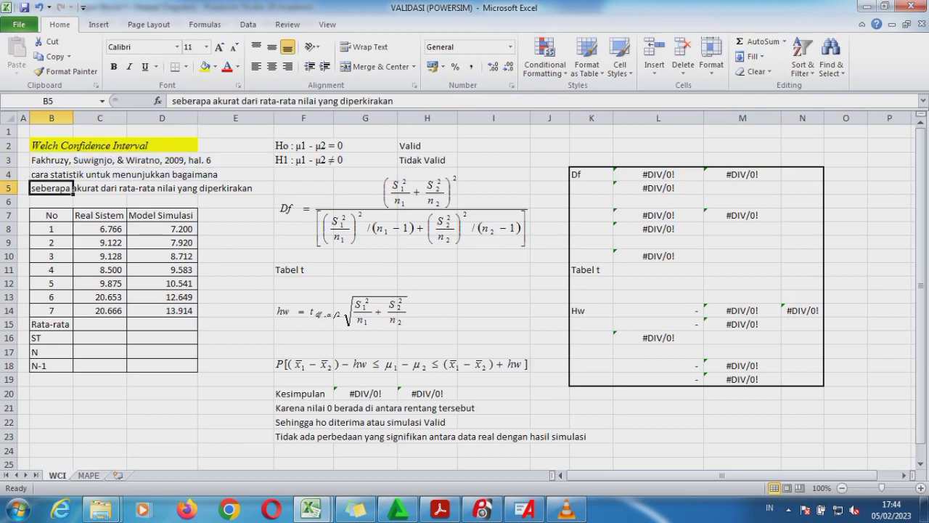
left_click_drag(71, 189, 246, 189)
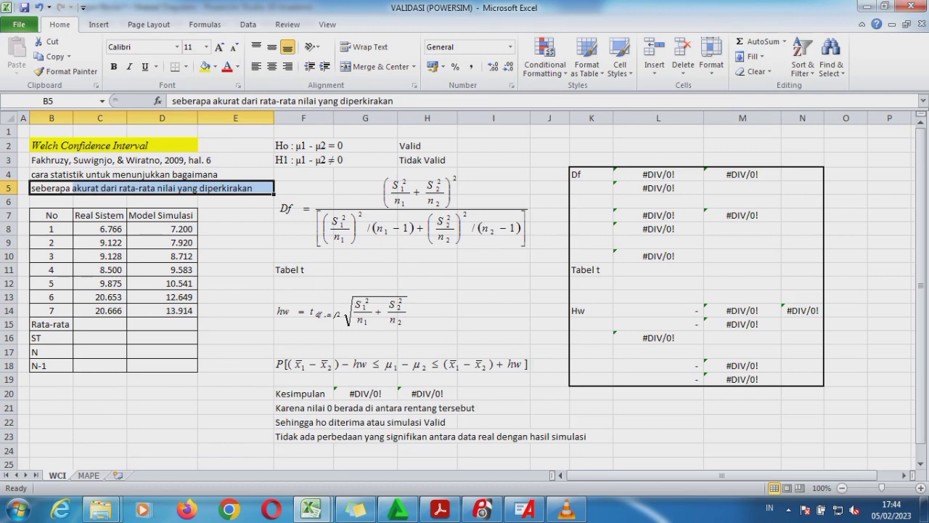
left_click(100, 324)
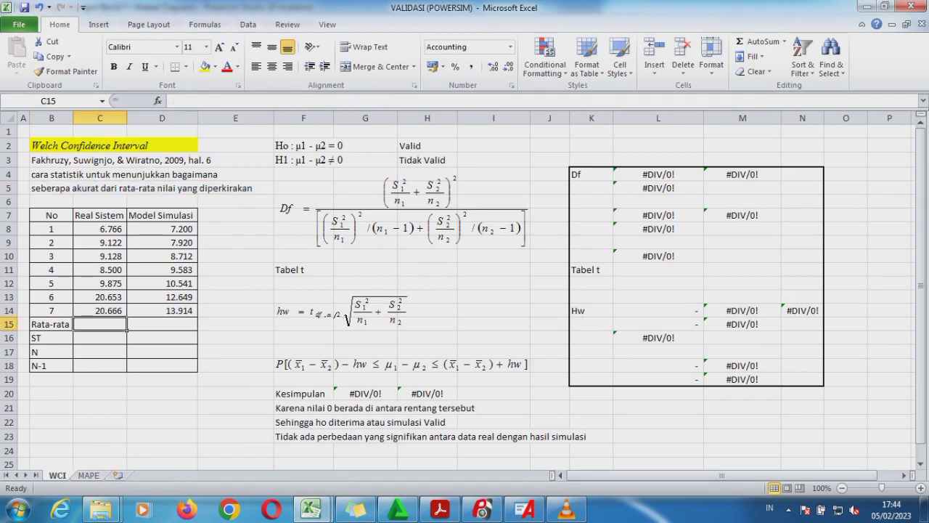
left_click(403, 211)
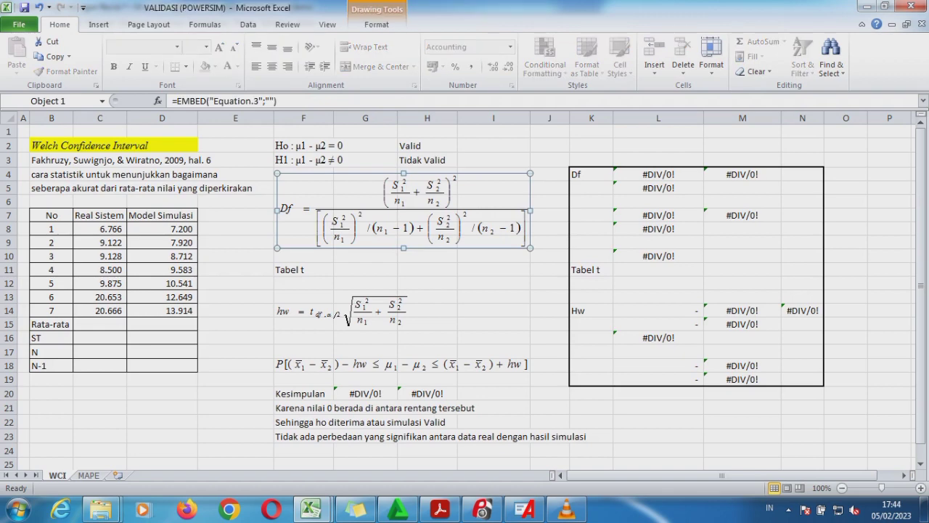
Calculate the Rata-rata row in C15:D15 with AVERAGE over rows 8 to 14 of each data column.
left_click(101, 325)
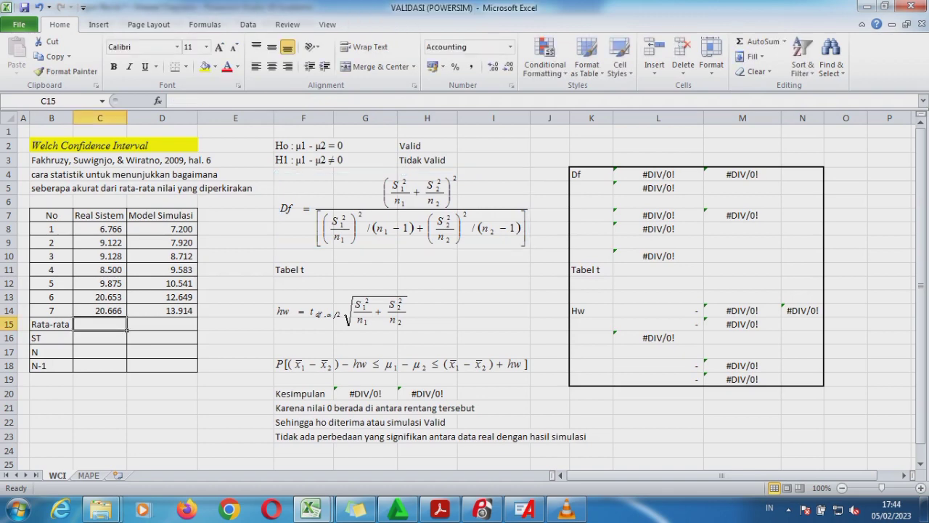
type("=ave")
key("Down")
key("Tab")
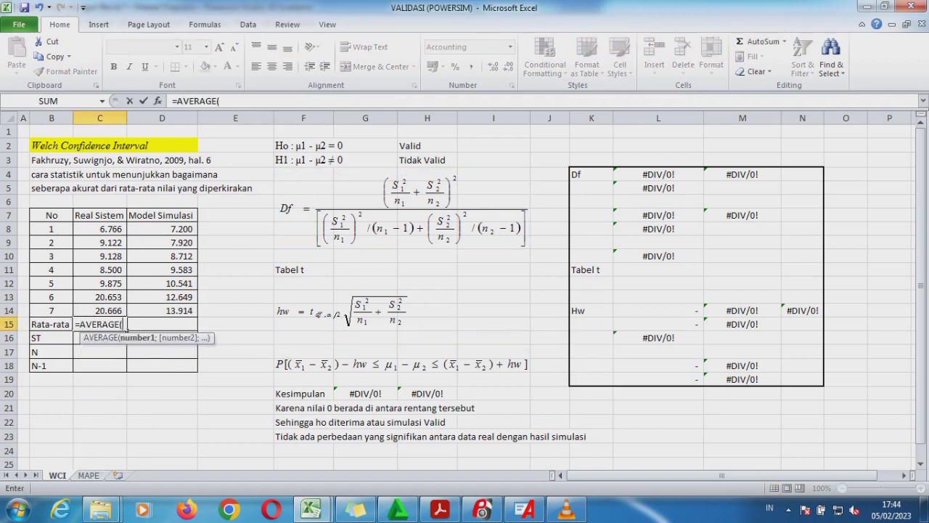
left_click_drag(116, 228, 197, 330)
type(")")
key("Return")
left_click(112, 324)
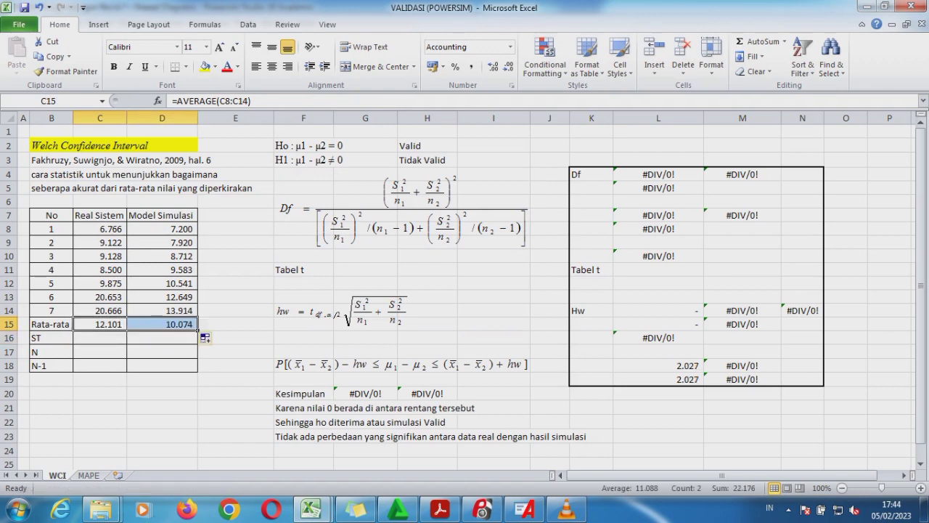
Calculate the ST row with =STDEV.S(C8:C14) in C16 and fill the formula across to D16.
left_click(100, 338)
type("=st")
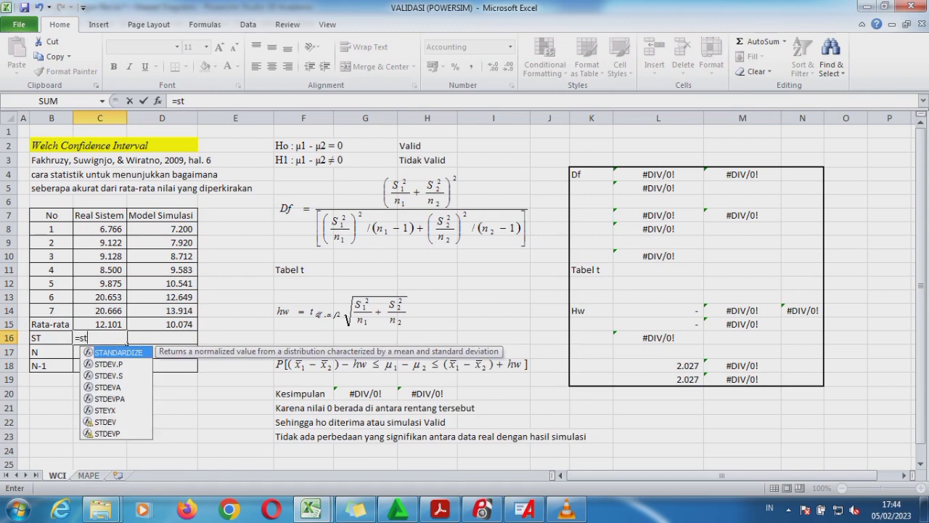
key("Down")
key("Down")
key("Tab")
left_click_drag(121, 231, 125, 312)
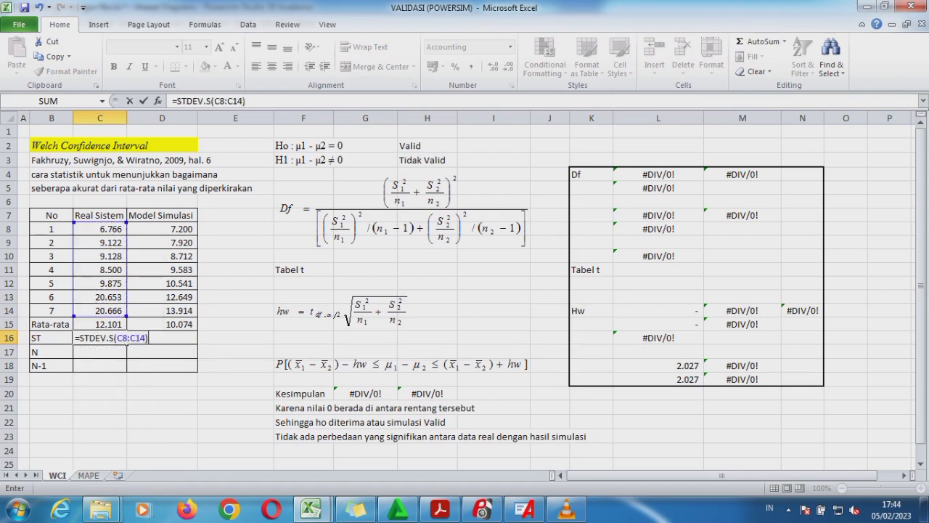
type(")")
key("ctrl+Return")
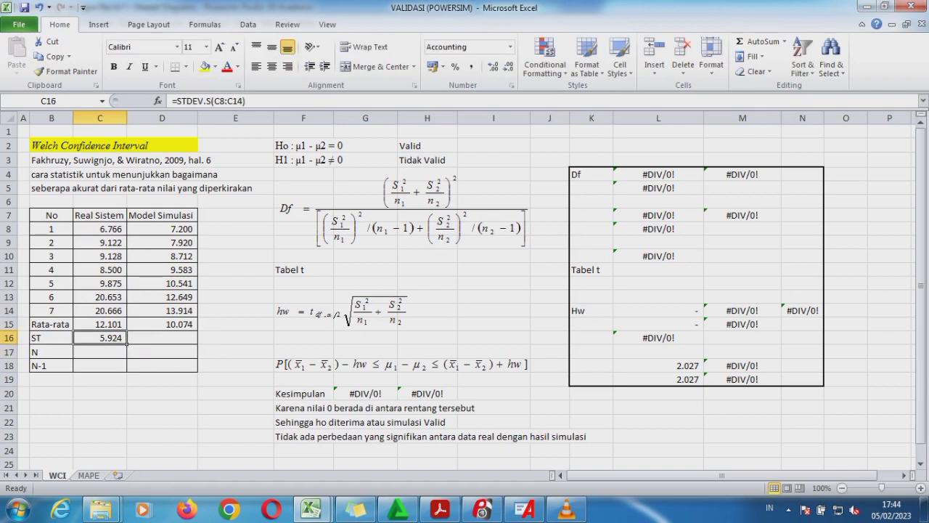
left_click_drag(127, 344, 205, 351)
Set the Real Sistem N value in C17 with the formula =B14.
left_click(125, 351)
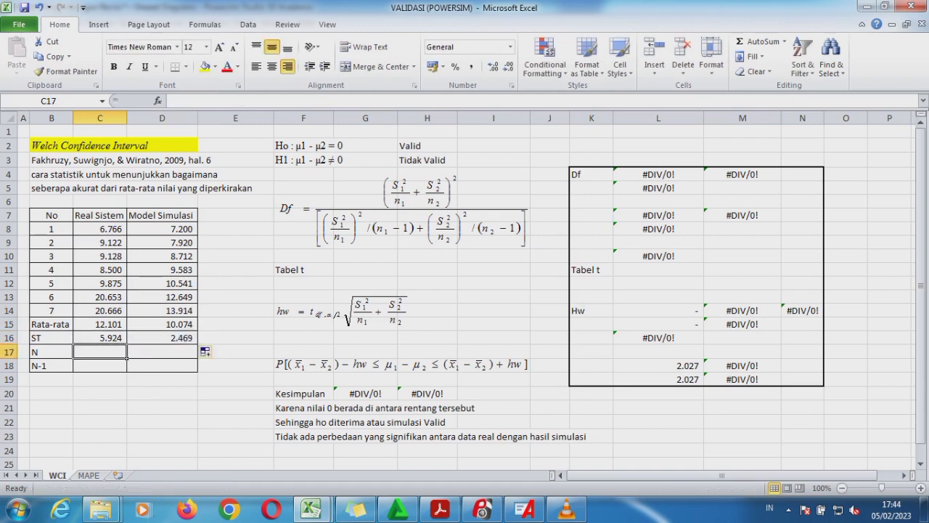
type("=")
key("Up")
key("Up")
key("Up")
key("Left")
key("Return")
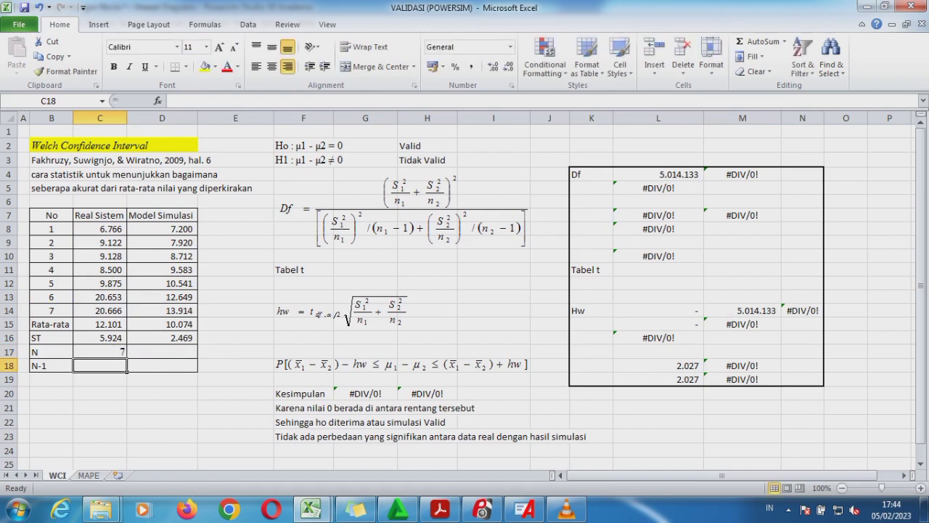
Set the Model Simulasi N value in D17 with a reference to the last row number in B14.
left_click(125, 354)
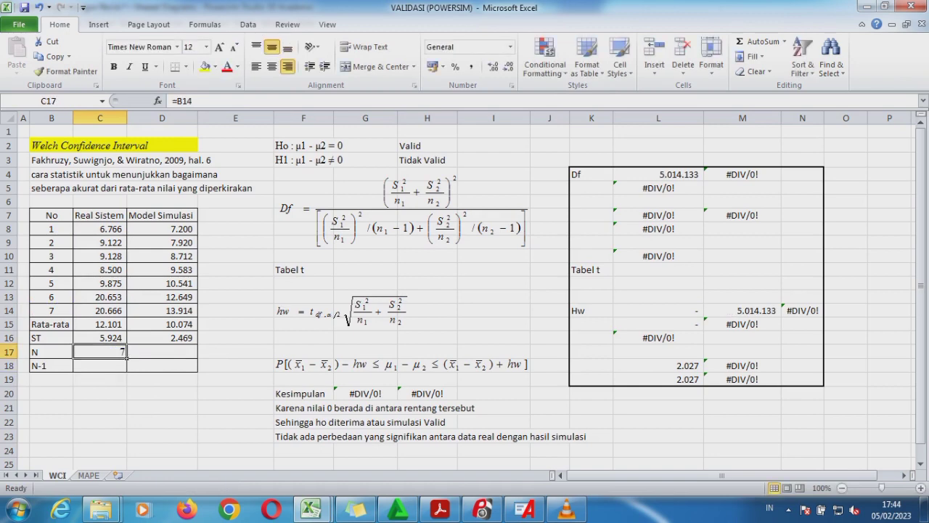
key("Right")
type("=")
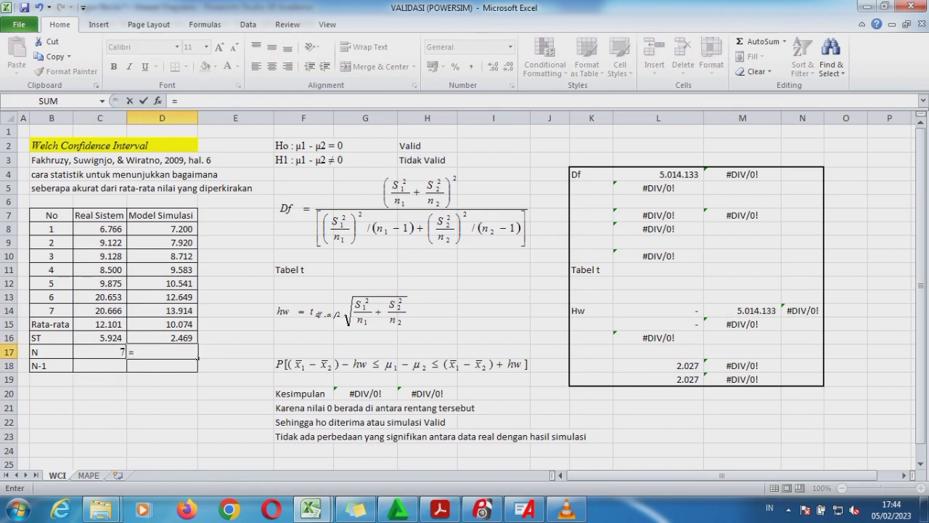
key("Up")
key("Up")
key("Up")
key("Left")
key("Left")
key("Return")
Calculate N-1 for Real Sistem in C18 with the formula =C17-1.
left_click(125, 366)
type("=")
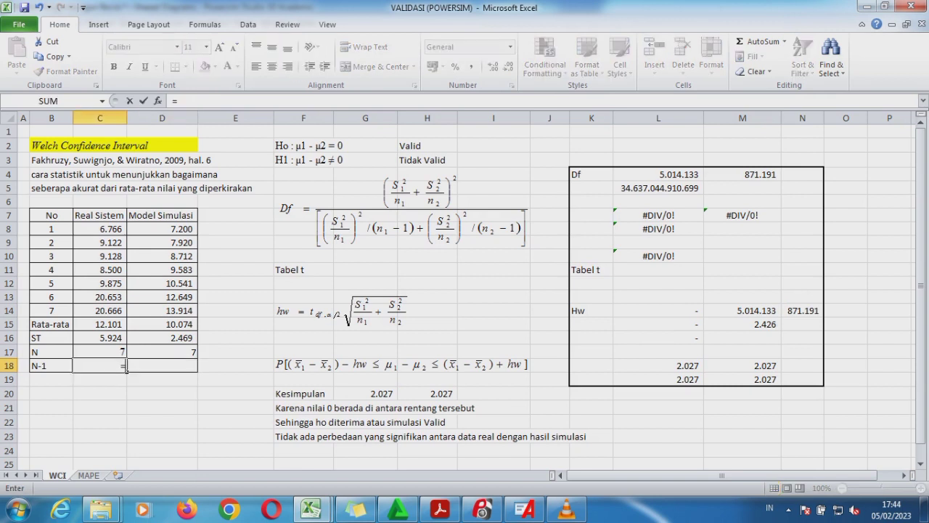
key("Up")
type("-1")
key("Return")
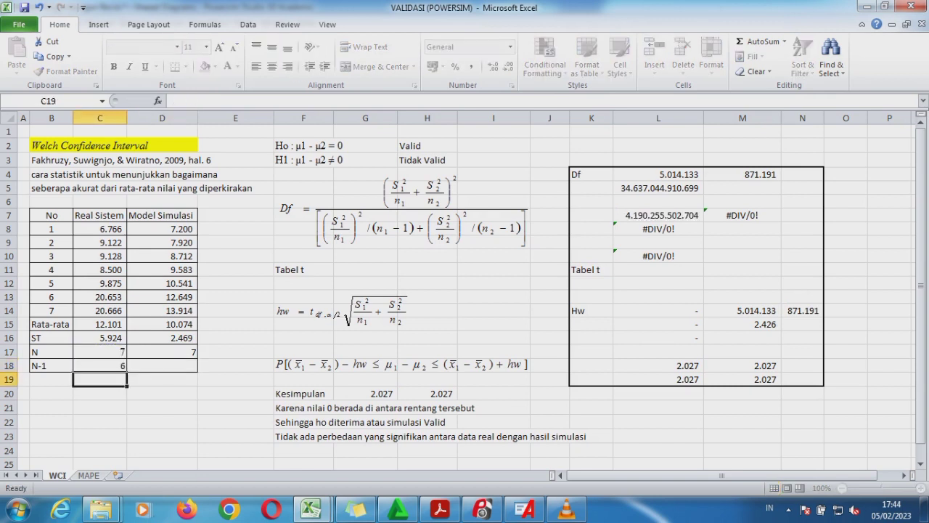
Calculate N-1 for Model Simulasi in D18 with the formula =D17-1.
left_click(125, 366)
key("Right")
type("=")
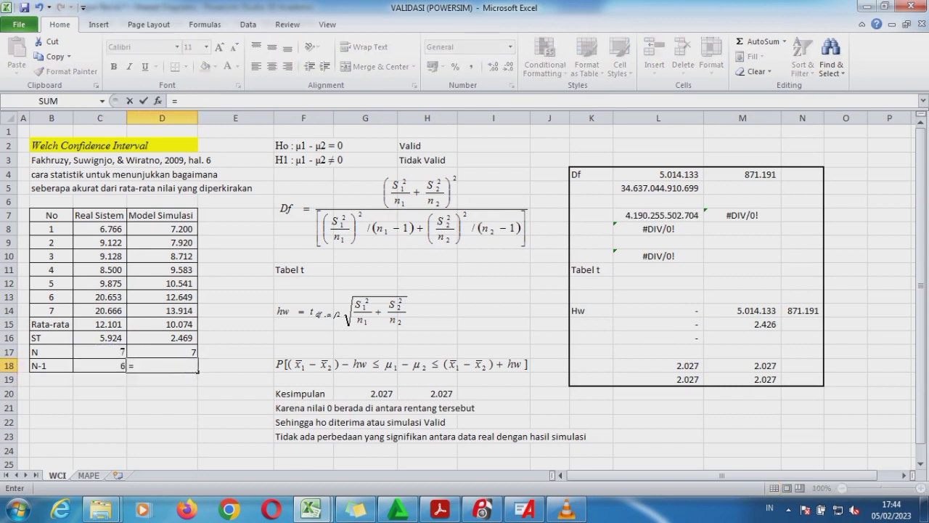
key("Up")
type("-1")
key("Return")
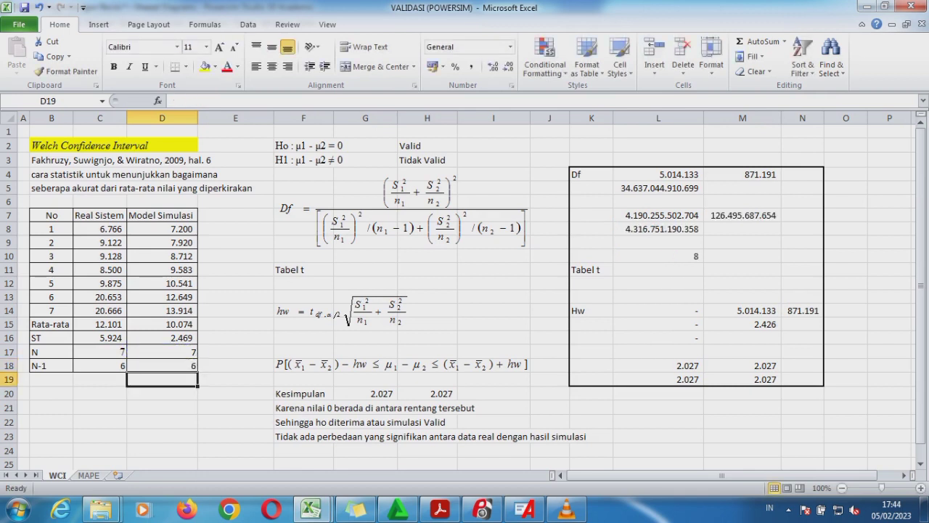
Label cell K10 as Df and fill cells K10:L10 with yellow.
left_click(658, 229)
left_click(659, 256)
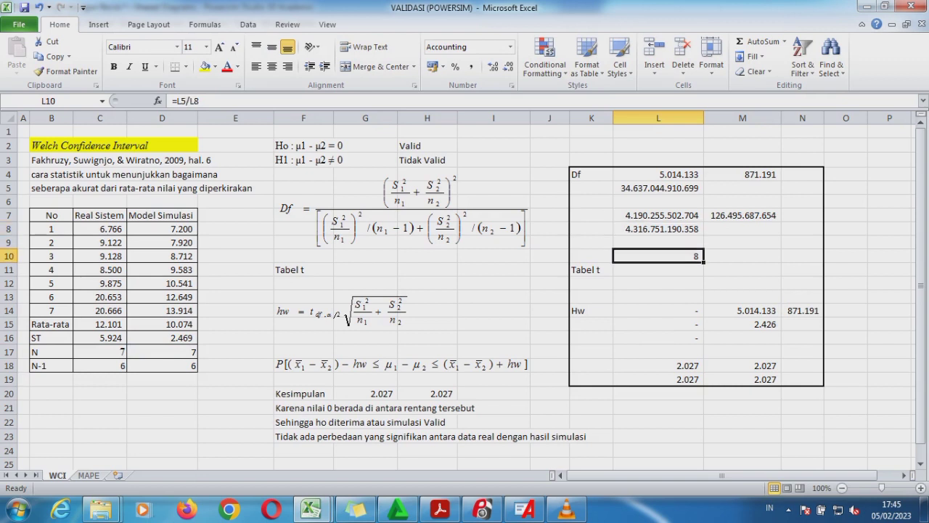
left_click(591, 256)
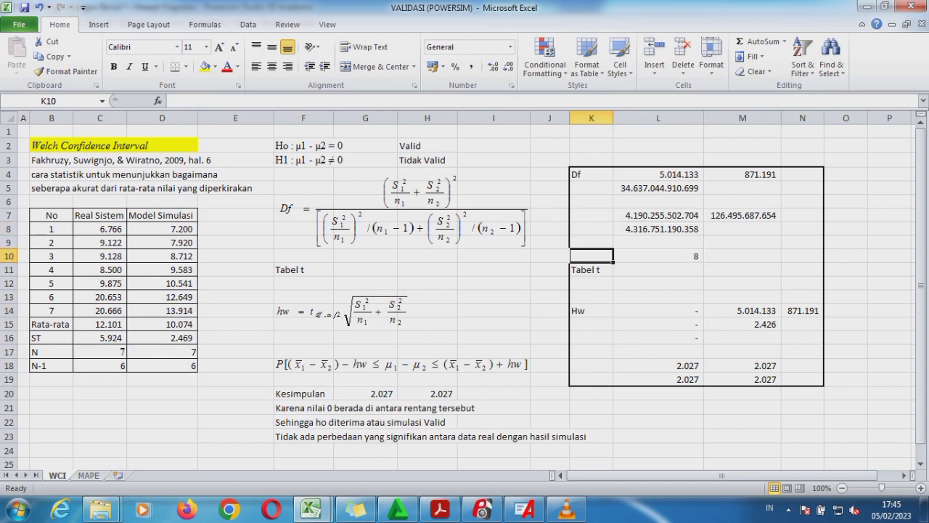
type("Df")
key("Return")
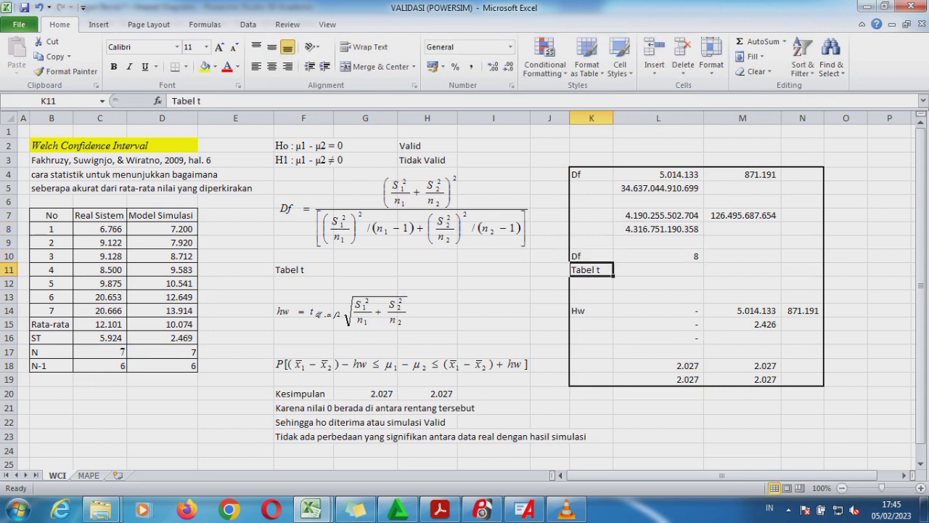
key("Up")
key("shift+Right")
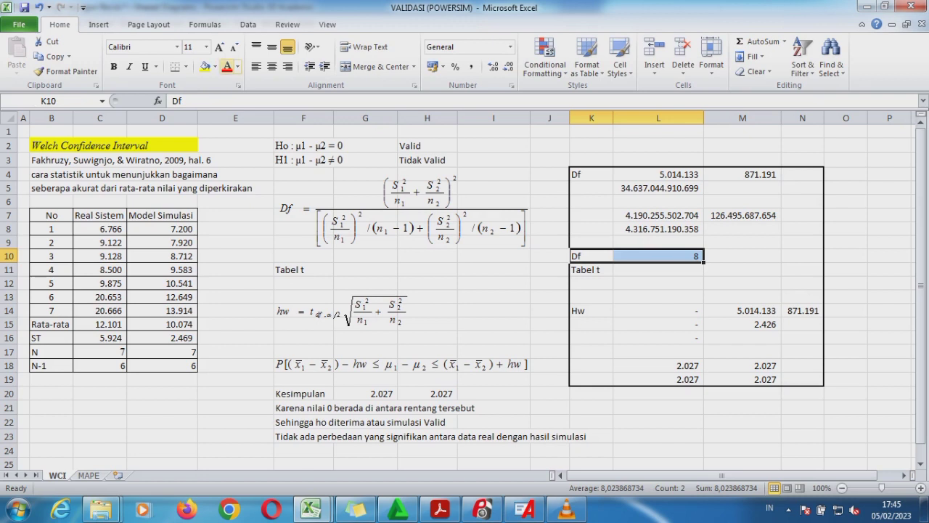
left_click(204, 66)
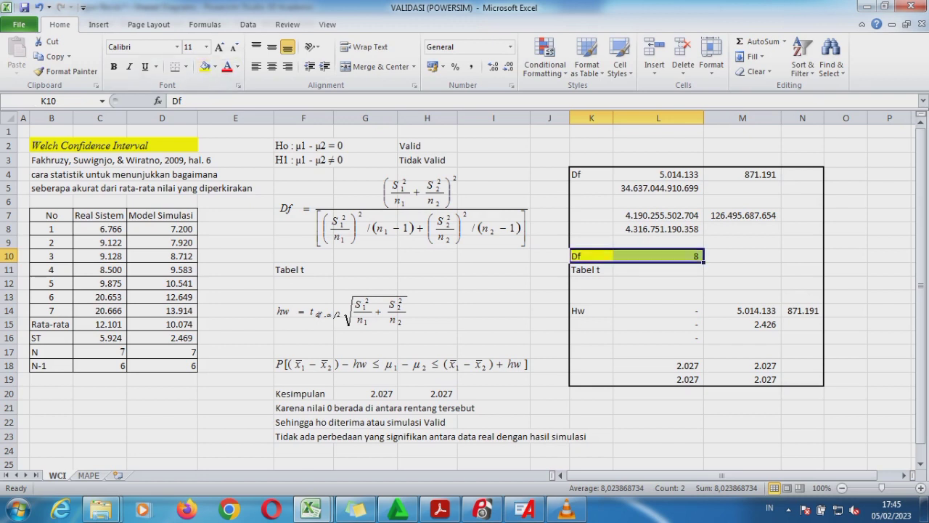
Switch to tabel-t.pdf in Adobe Acrobat Reader and copy the t value for df 8 at 0.025/0.050 from the df = 1 - 40 table.
key("Down")
key("shift+Right")
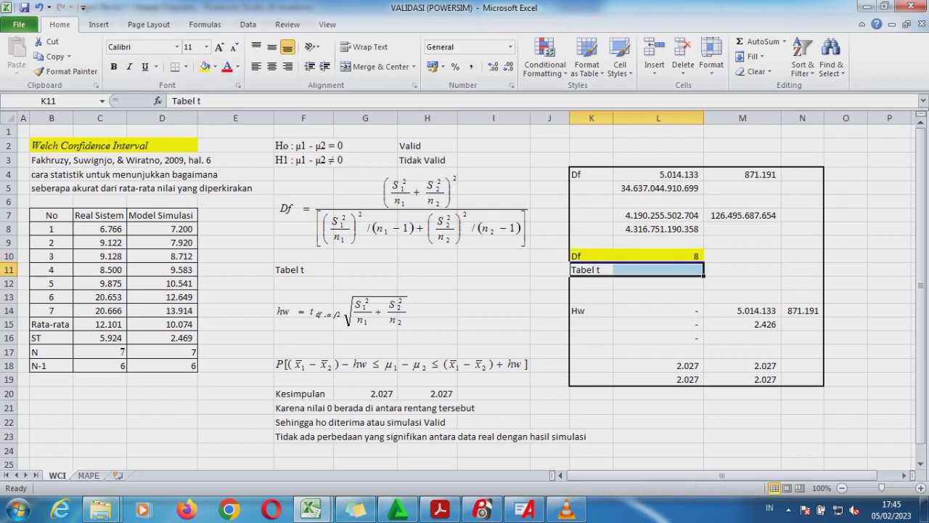
left_click(440, 510)
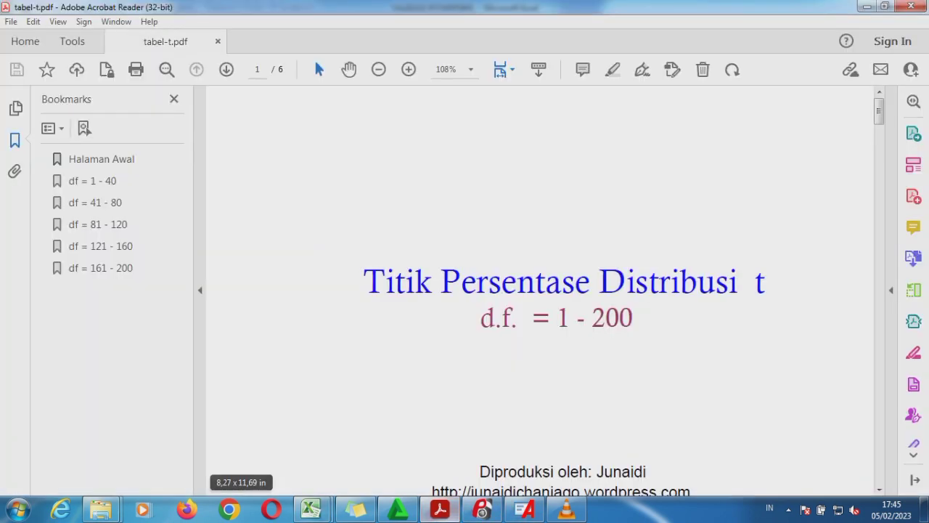
left_click(92, 181)
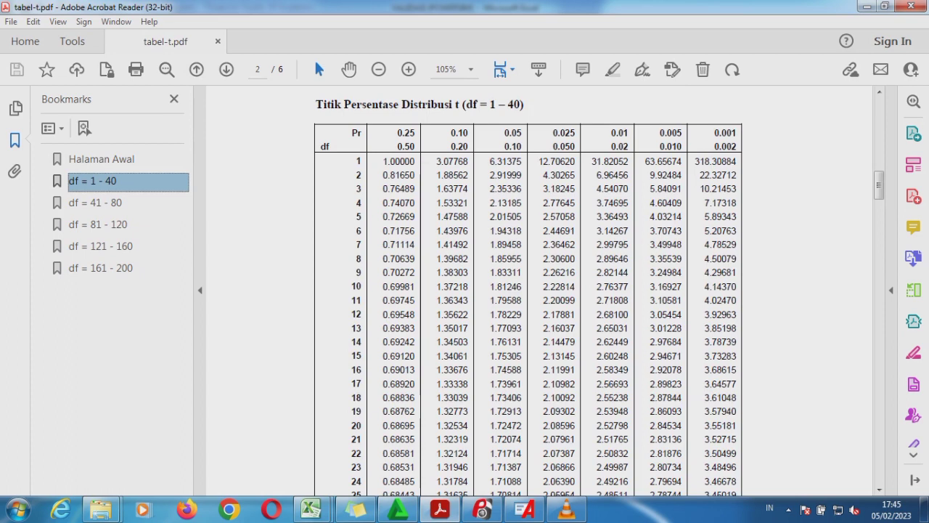
left_click_drag(553, 133, 575, 146)
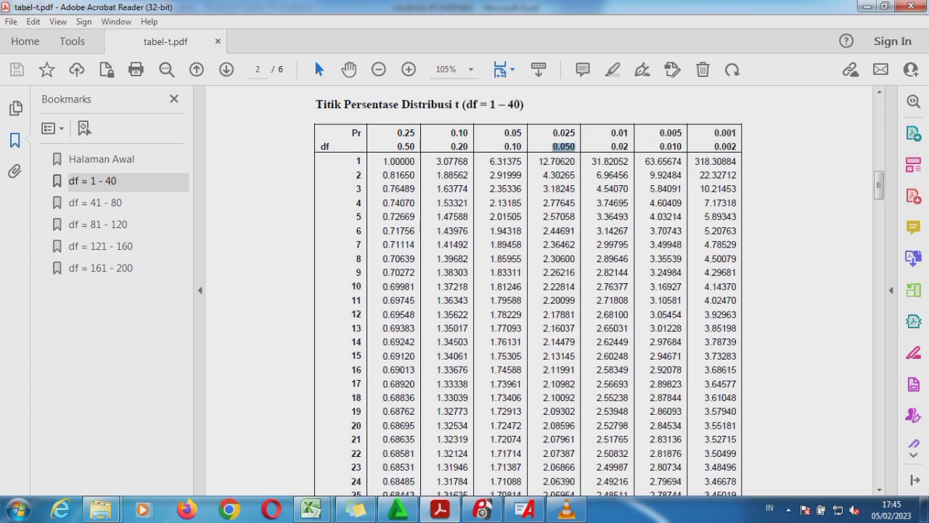
left_click_drag(356, 260, 362, 259)
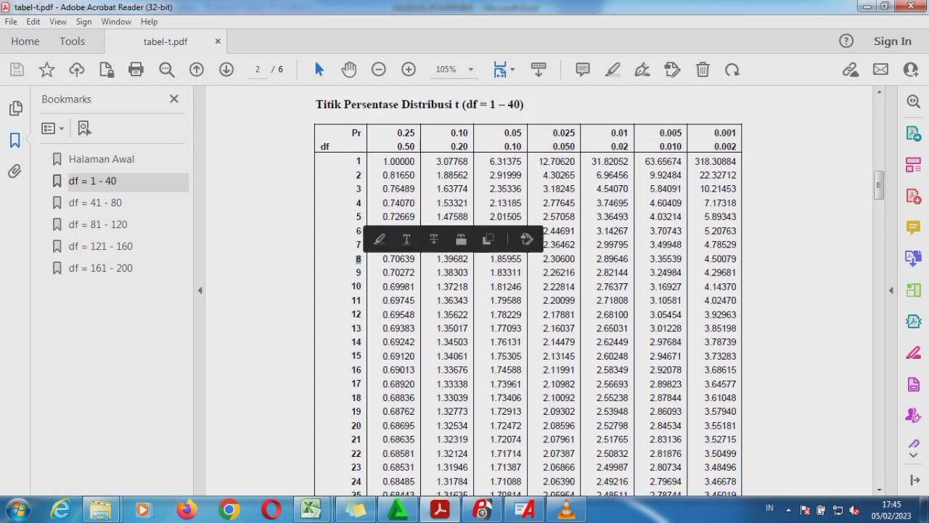
left_click_drag(543, 258, 576, 258)
key("ctrl+c")
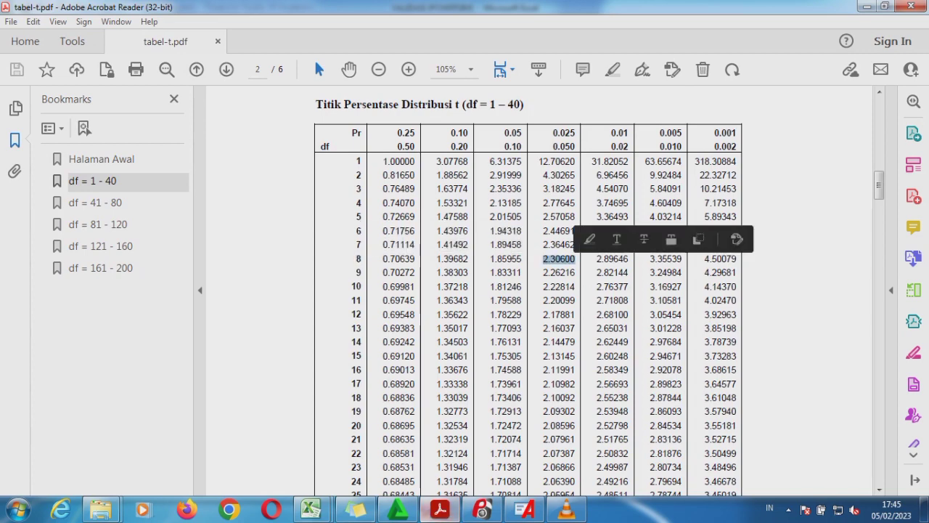
Return to Excel and paste the copied t value into L11 for Tabel t, with a decimal comma as 2,30600.
mouse_move(310, 509)
left_click(239, 440)
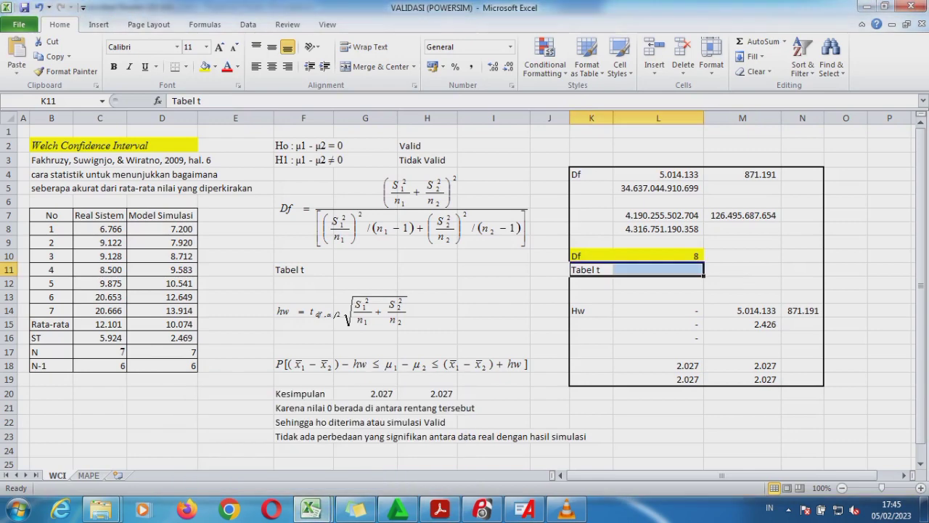
left_click(659, 269)
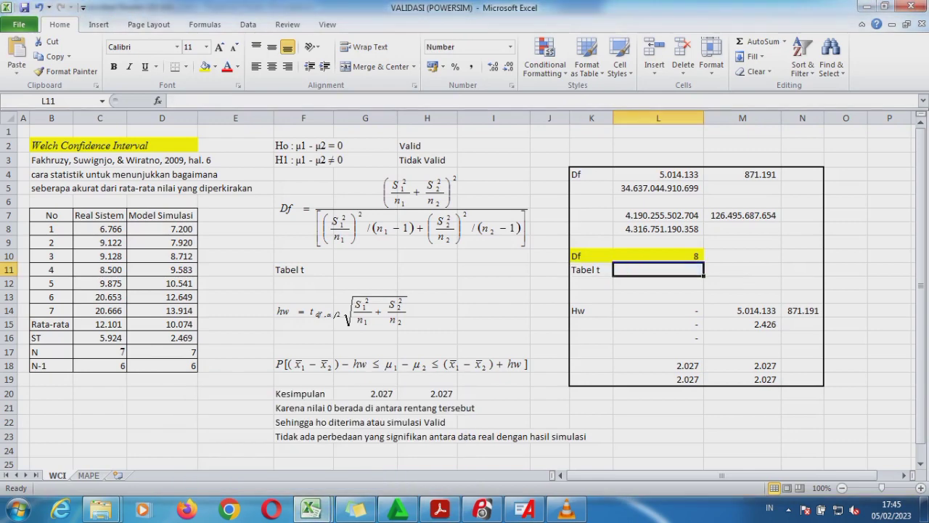
left_click(175, 100)
key("ctrl+v")
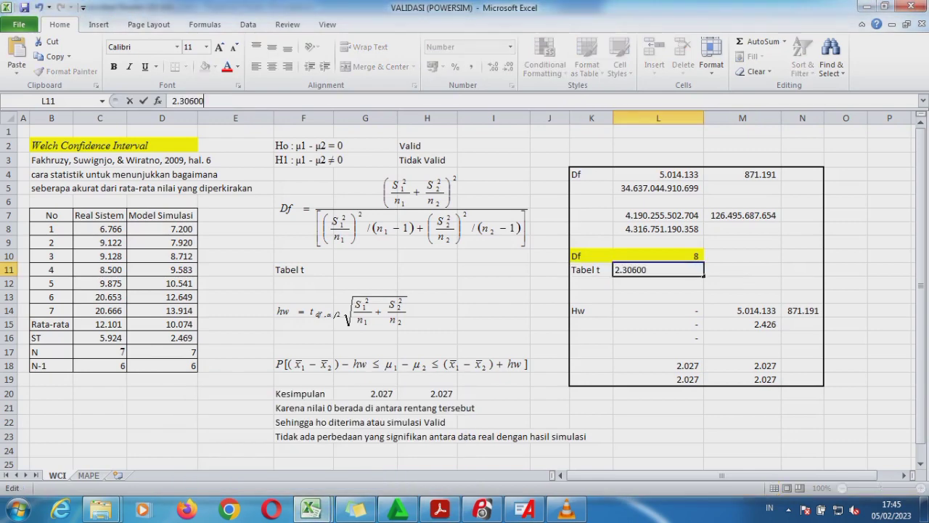
left_click(180, 101)
key("BackSpace")
type(",")
key("Return")
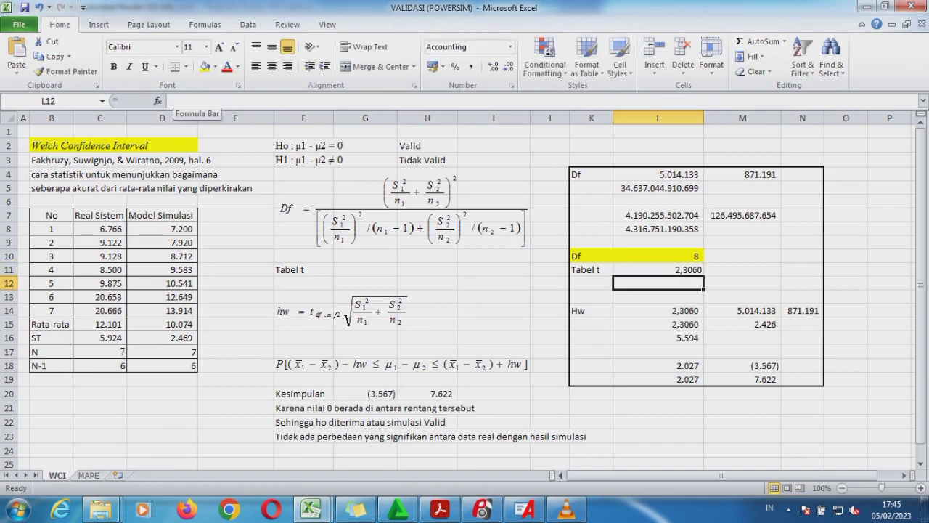
Examine the Hw terms, the lower and upper interval bounds, and the Kesimpulan rows on the WCI sheet.
left_click(742, 311)
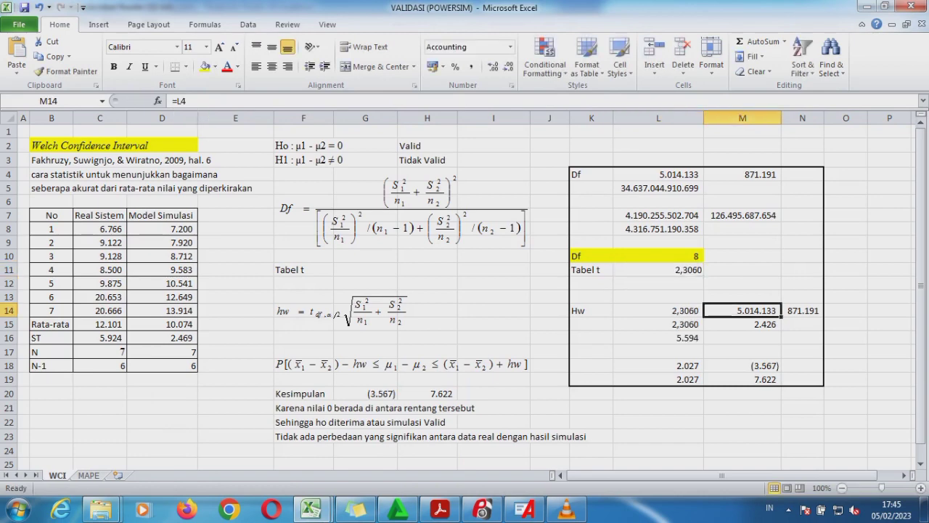
left_click(803, 311)
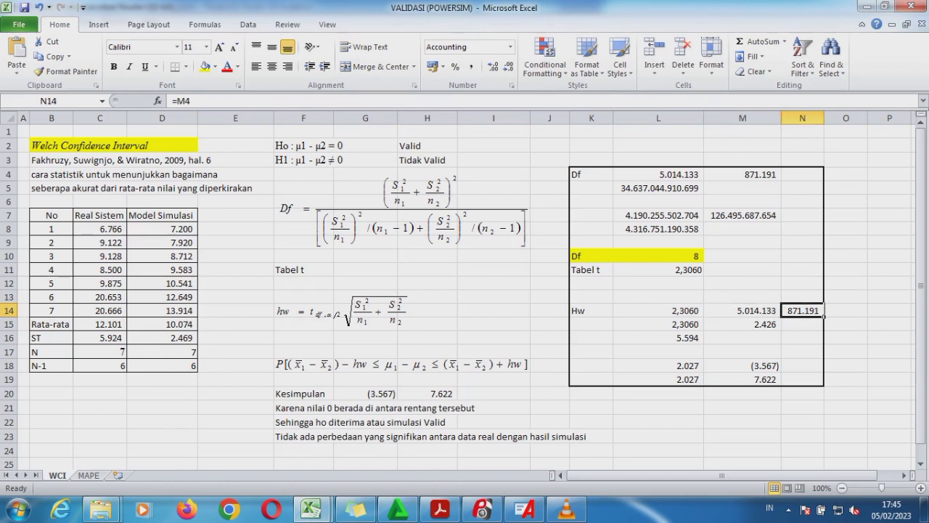
left_click(658, 338)
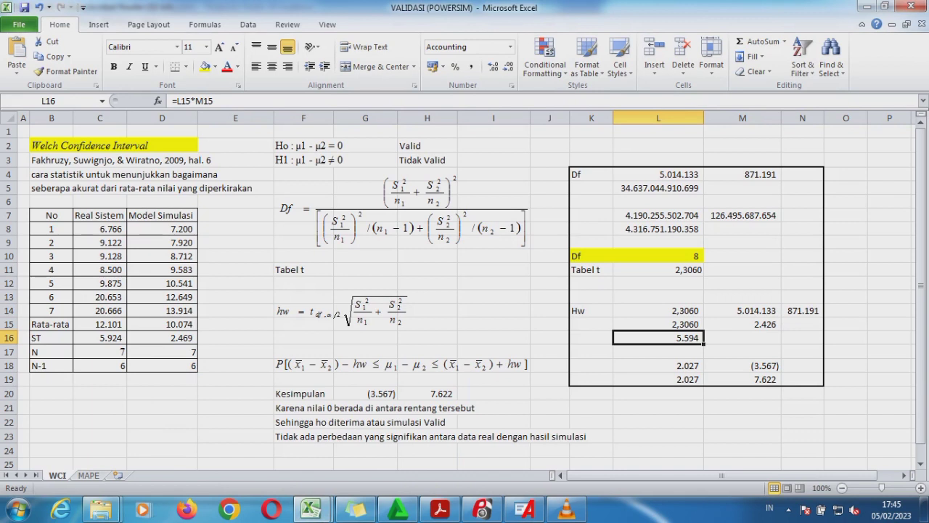
left_click(742, 366)
left_click(742, 380)
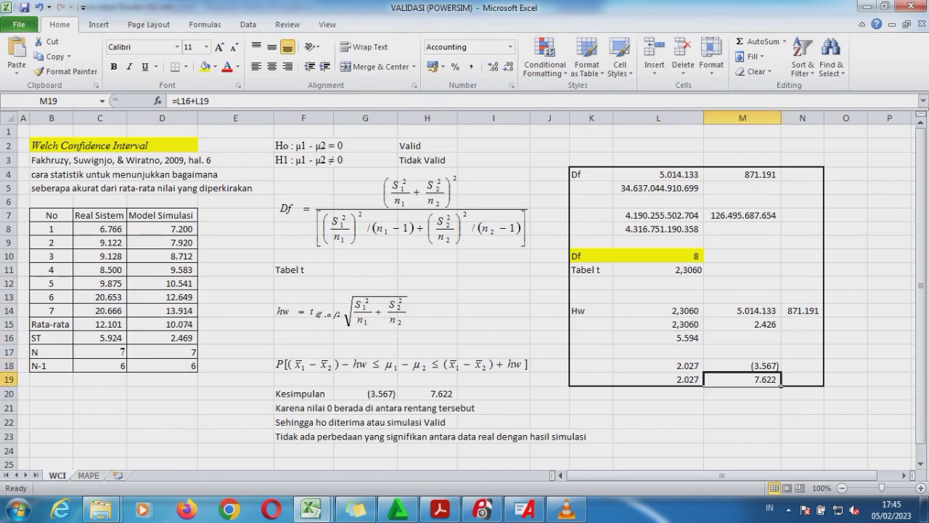
left_click(366, 394)
left_click(428, 393)
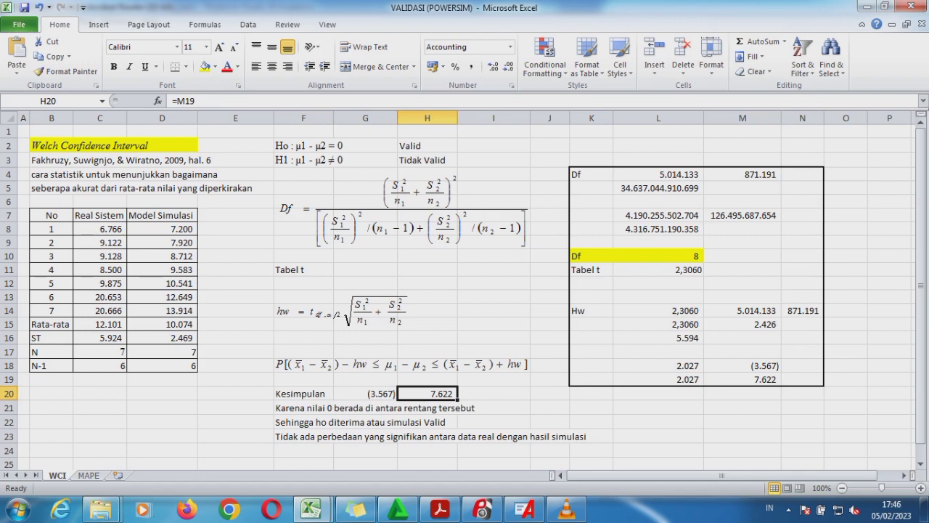
left_click_drag(291, 437, 592, 436)
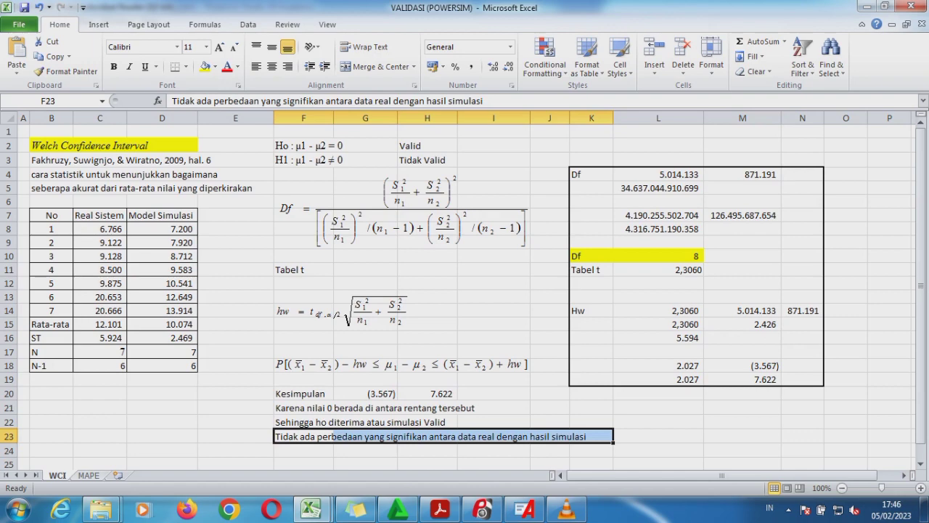
Open the MAPE sheet and show it in a reduced window over the Powersim Studio simulation diagram.
key("ctrl+Page_Down")
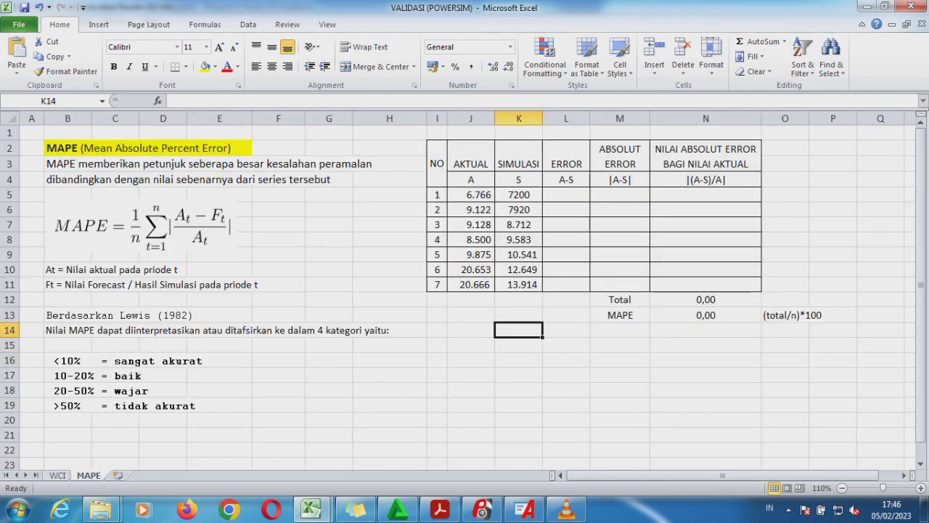
left_click(471, 195)
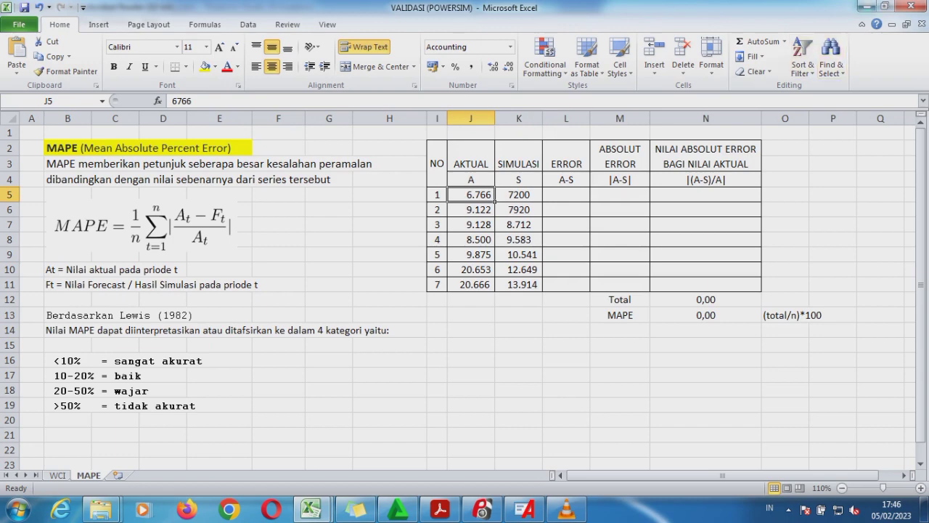
left_click(884, 6)
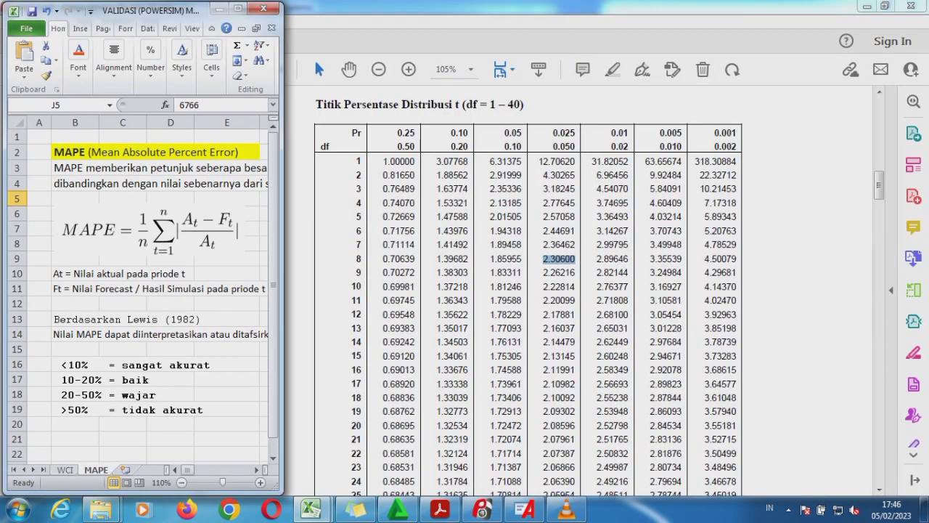
left_click(482, 510)
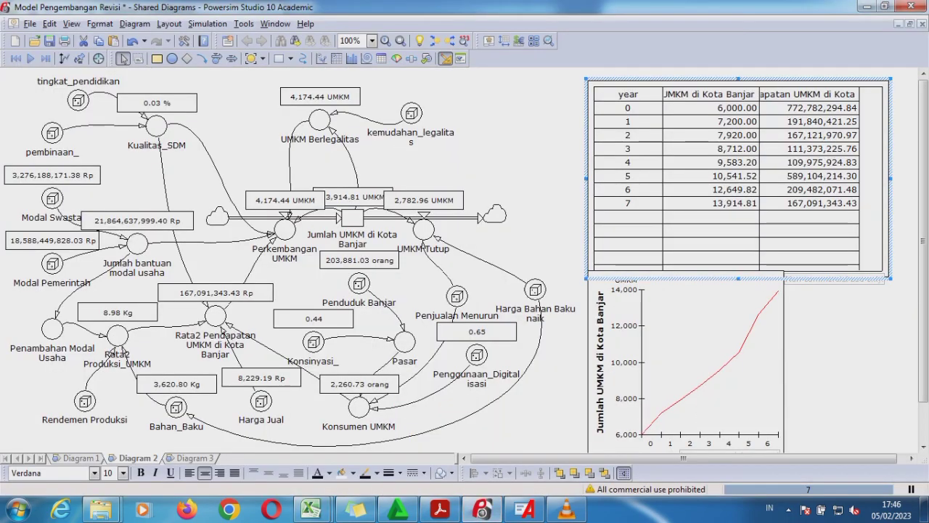
mouse_move(312, 511)
left_click(244, 383)
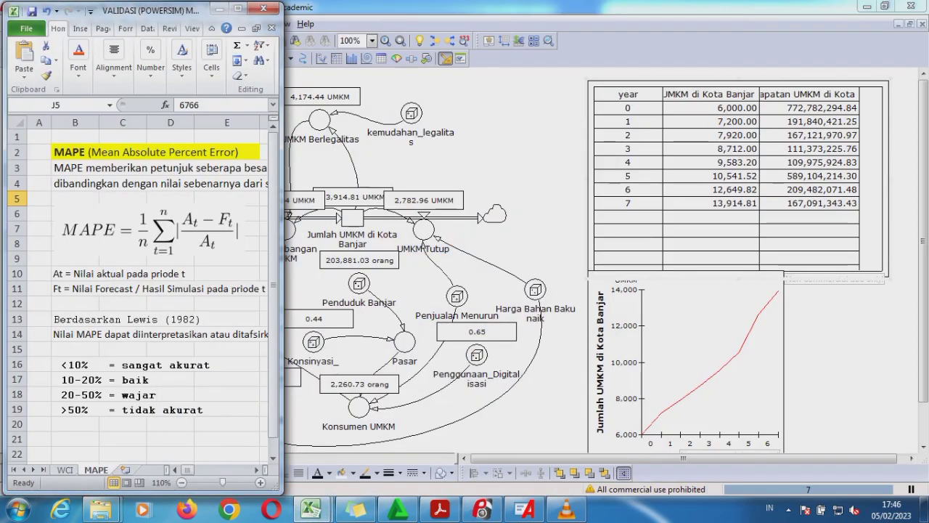
Compare the SIMULASI values in K5:K11 with the yearly UMKM di Kota Banjar values in the Powersim table.
left_click(256, 470)
left_click(256, 469)
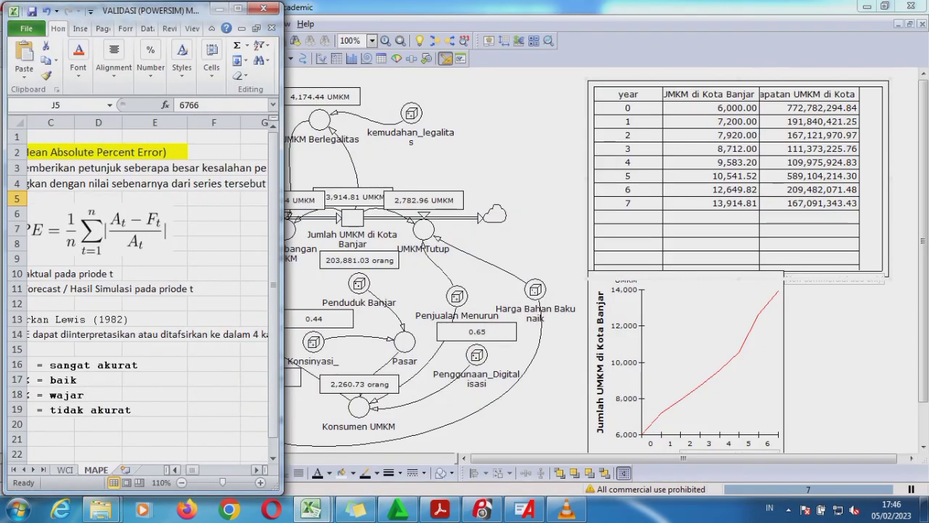
left_click(256, 470)
left_click(256, 470)
scroll(145, 290, "right", 4)
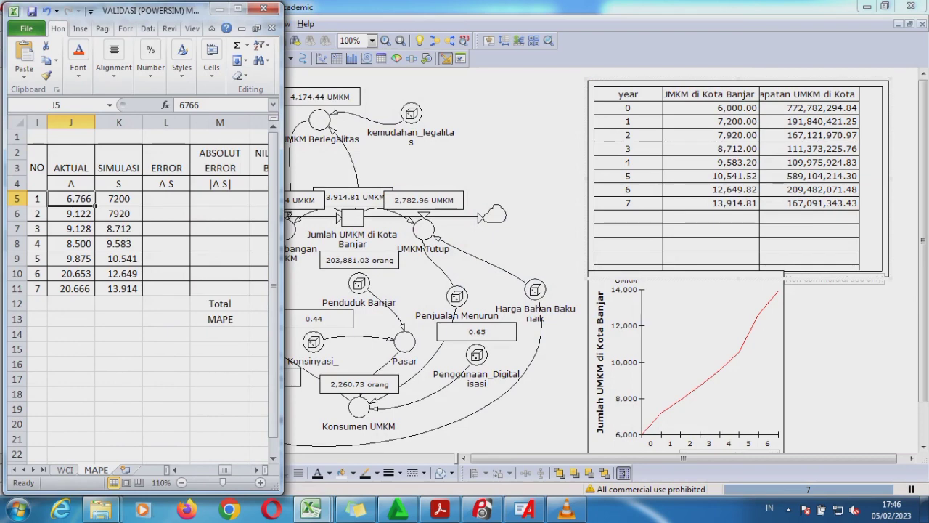
left_click(119, 214)
left_click_drag(119, 199, 119, 288)
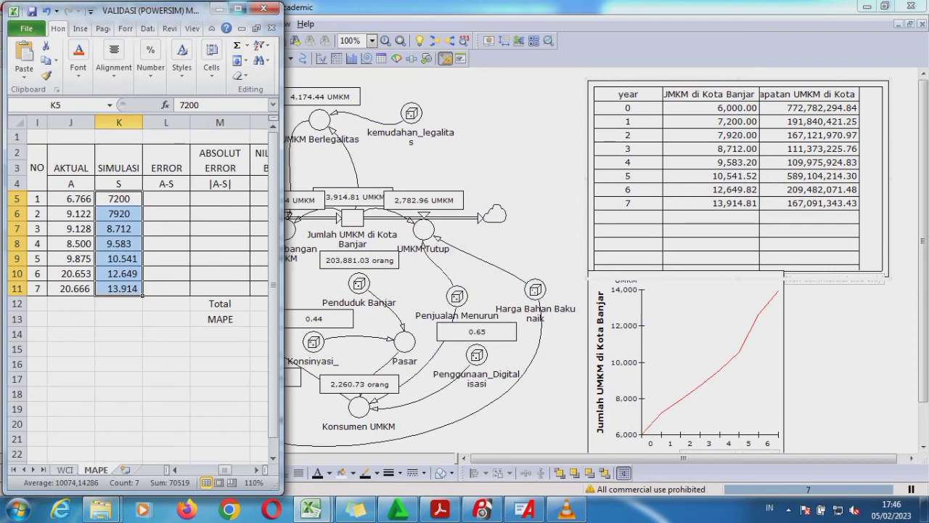
Maximize the Excel window again and select the MAPE formula picture.
left_click(237, 8)
left_click(159, 374)
key("Left")
key("Left")
key("Left")
key("Left")
key("Left")
key("Left")
key("Left")
key("Left")
key("Left")
key("Left")
key("Left")
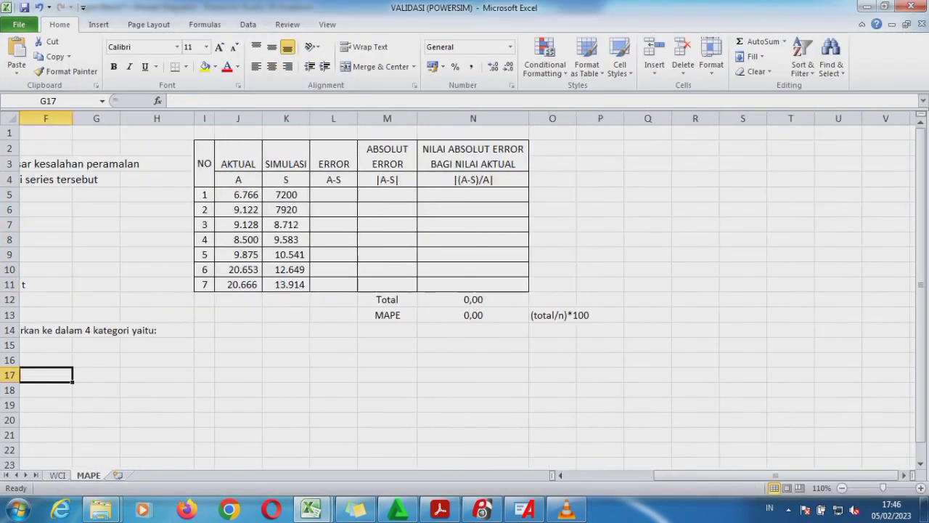
left_click(142, 226)
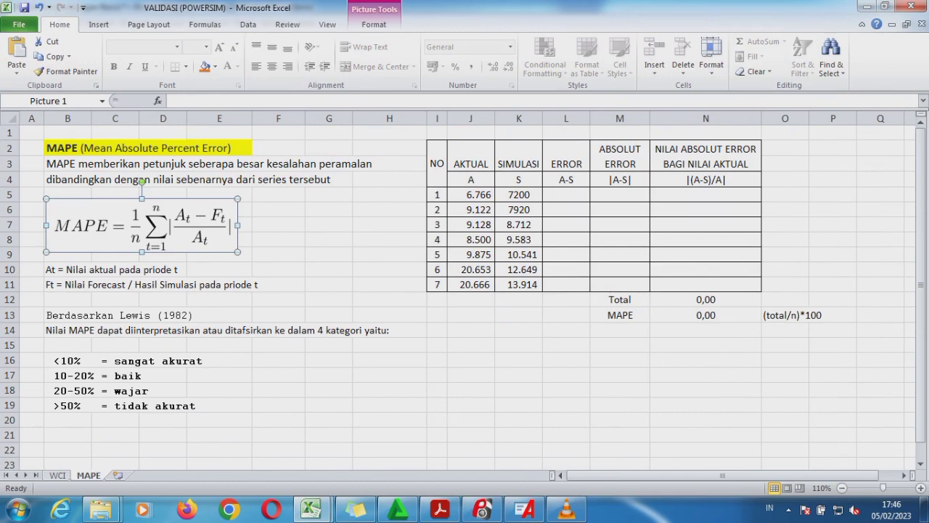
Examine the MAPE description in B3:B4 and the definitions of At and Ft in B10 and B11.
left_click_drag(77, 165, 425, 181)
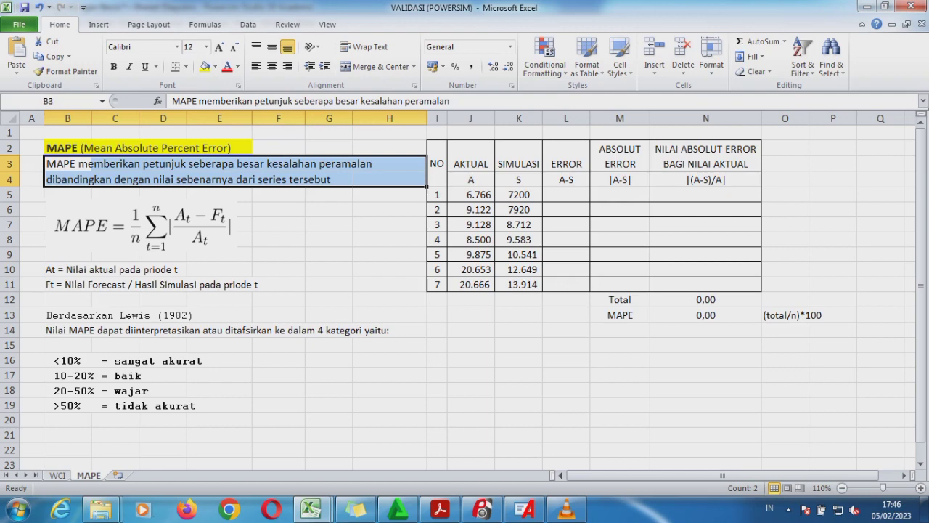
left_click(143, 207)
left_click(118, 284)
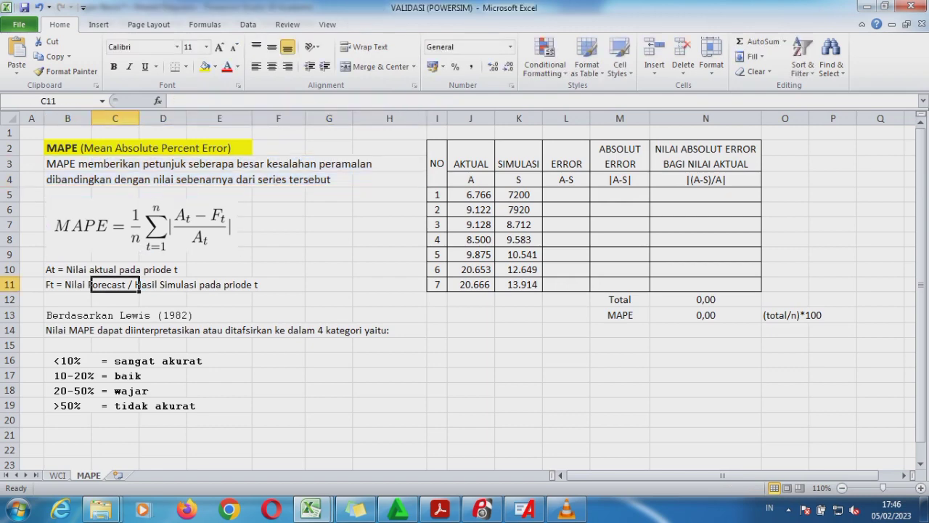
left_click(90, 269)
left_click_drag(90, 269, 239, 270)
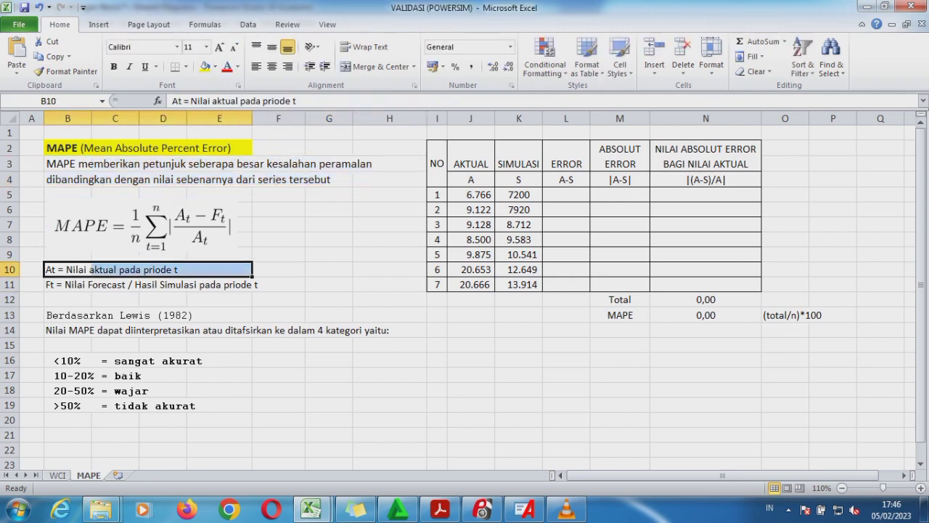
left_click(90, 284)
left_click_drag(90, 284, 290, 285)
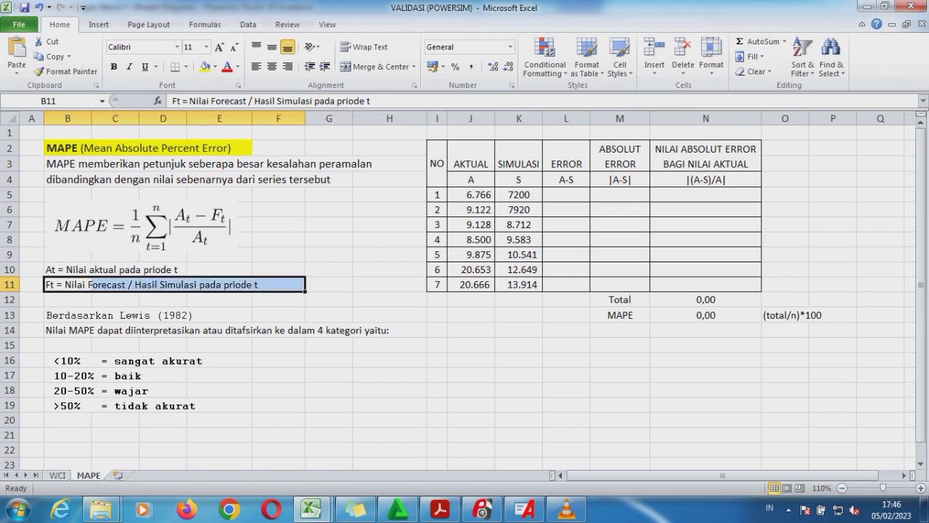
Examine the Lewis (1982) reference and the four MAPE interpretation categories in B13:B19.
left_click_drag(93, 315, 239, 315)
left_click(92, 329)
left_click_drag(93, 330, 421, 330)
key("Down")
left_click_drag(72, 361, 240, 405)
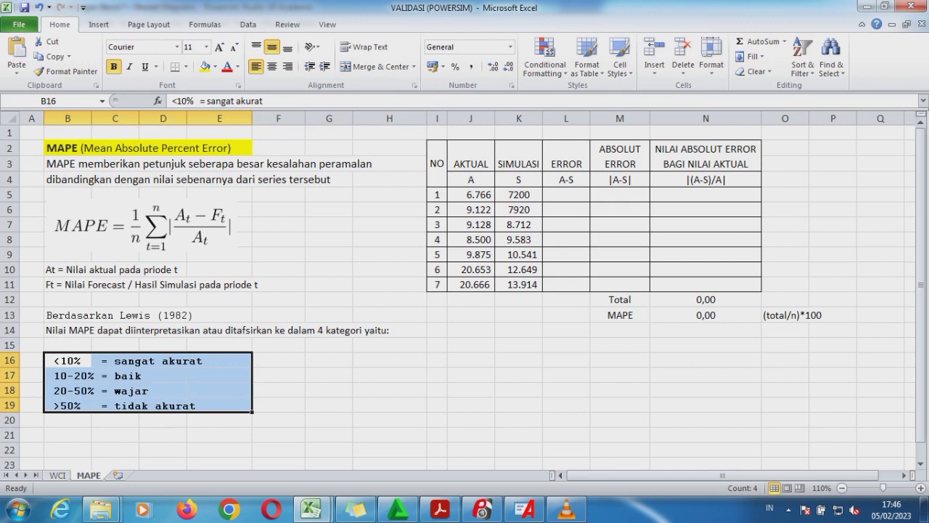
Calculate the ERROR column by entering =J5-K5 in L5 and filling it down to L11.
left_click(586, 199)
type("=")
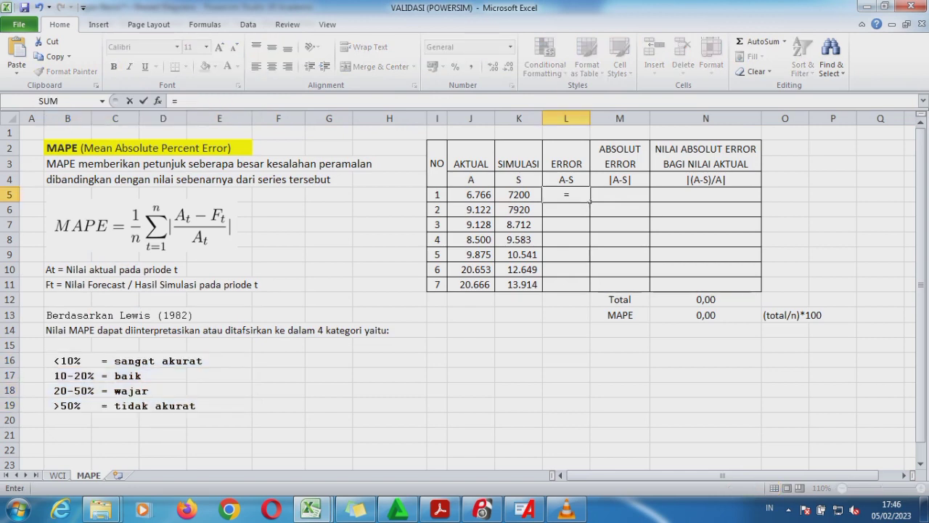
key("Left")
key("Left")
type("-")
key("Left")
key("Return")
key("Up")
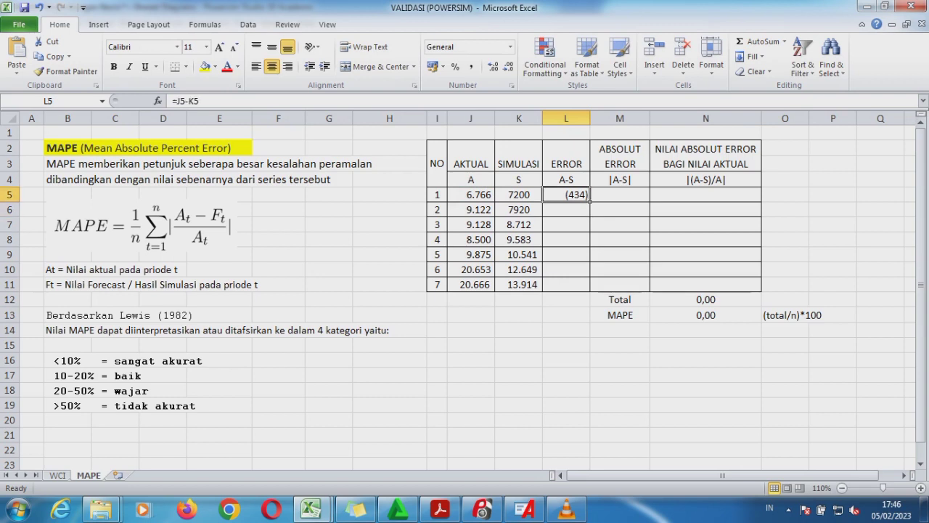
left_click_drag(590, 201, 590, 291)
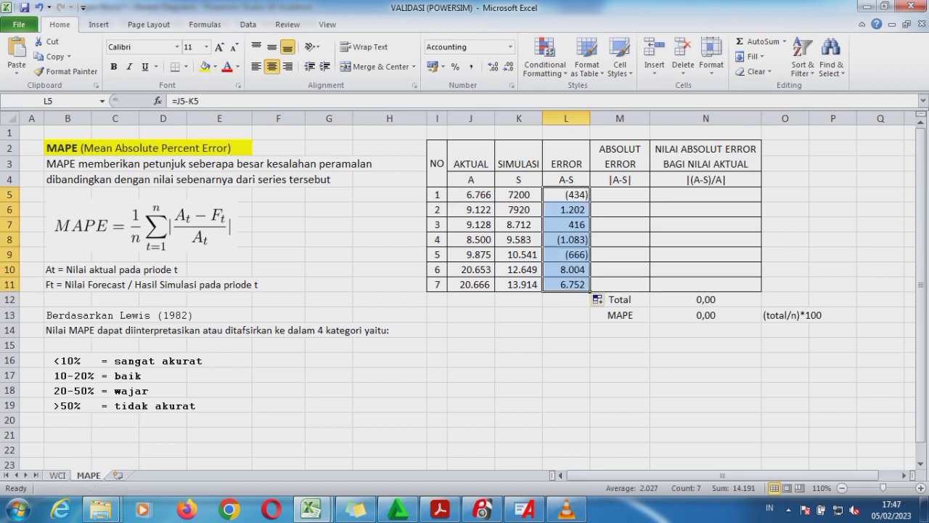
Calculate the ABSOLUT ERROR column by entering =ABS(L5) in M5 and filling it down to M11.
key("Right")
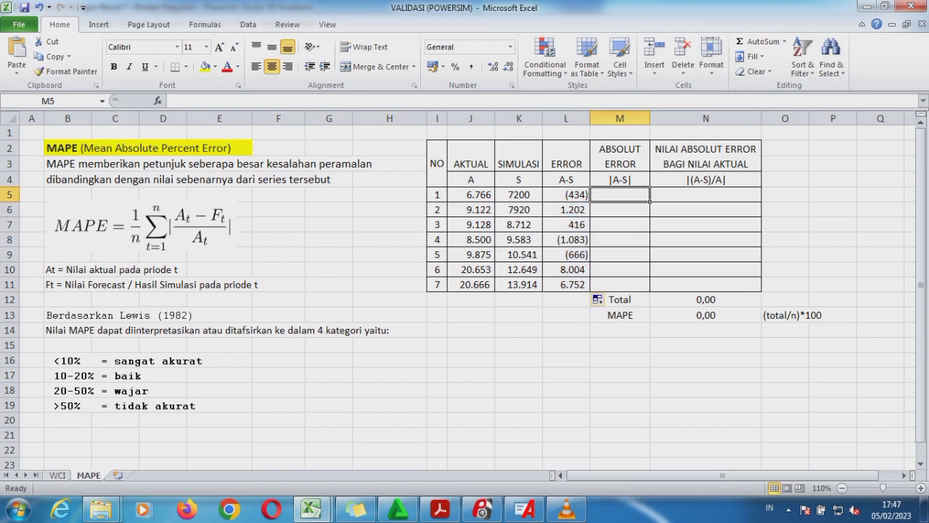
type("=")
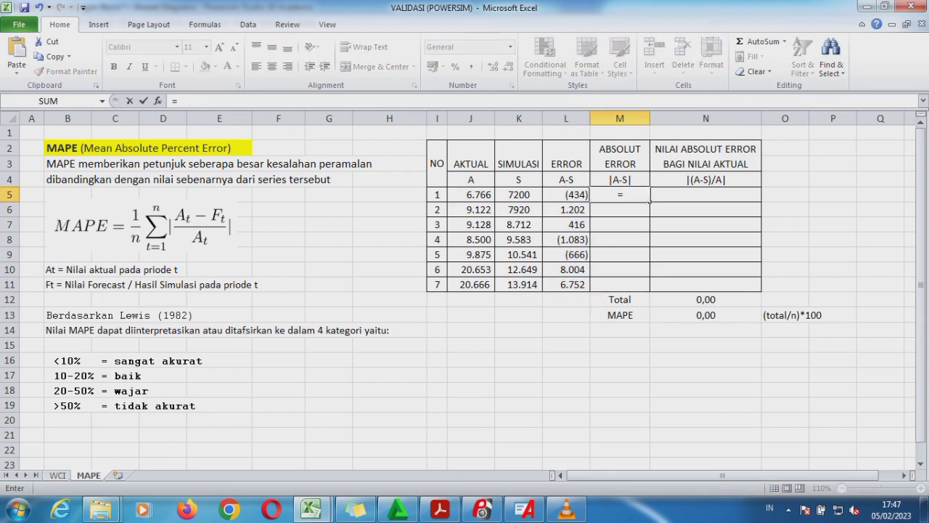
type("abs")
key("Tab")
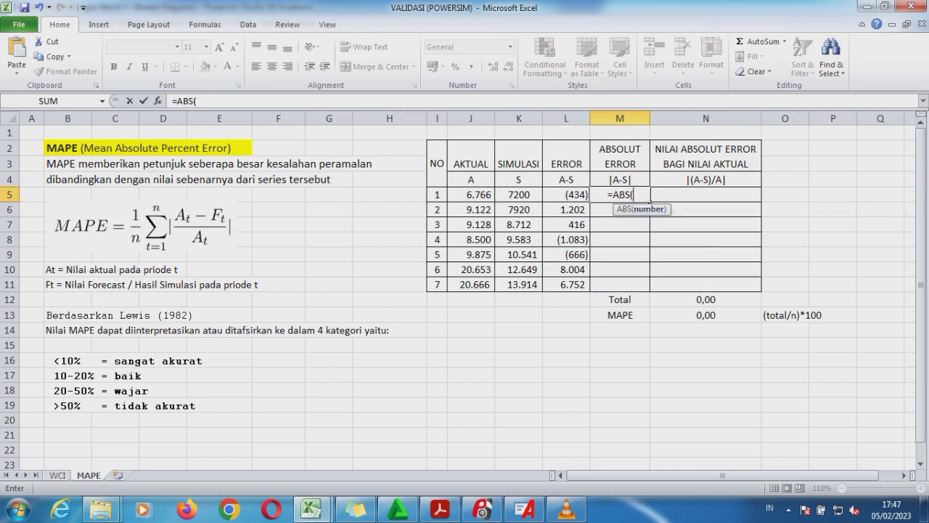
key("Left")
type(")")
key("Return")
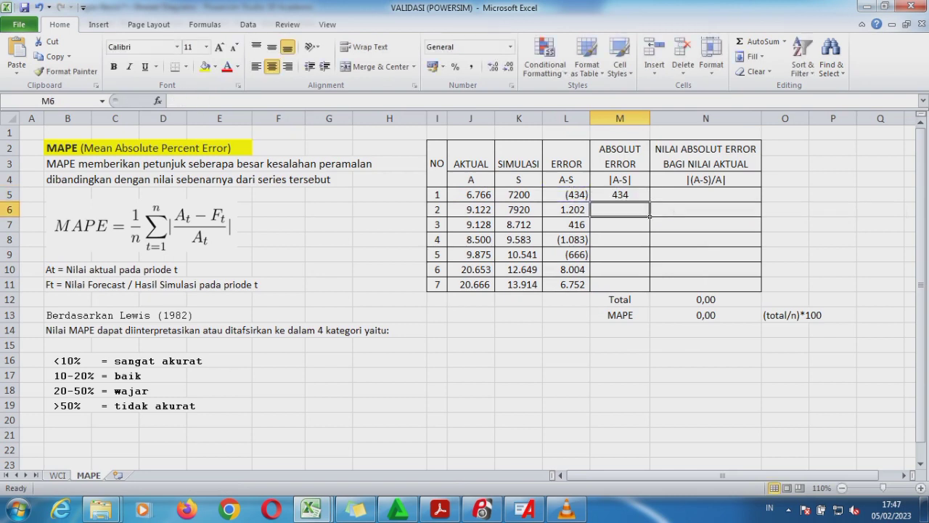
left_click(647, 199)
left_click_drag(651, 202, 652, 291)
Divide the absolute error by the actual value with =M5/J5 in N5 and fill it down to N11.
left_click(705, 195)
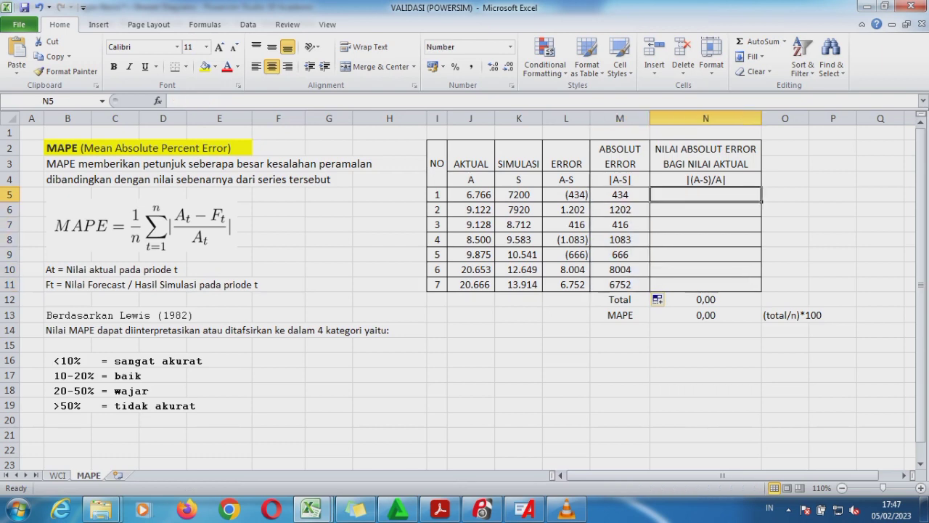
type("=")
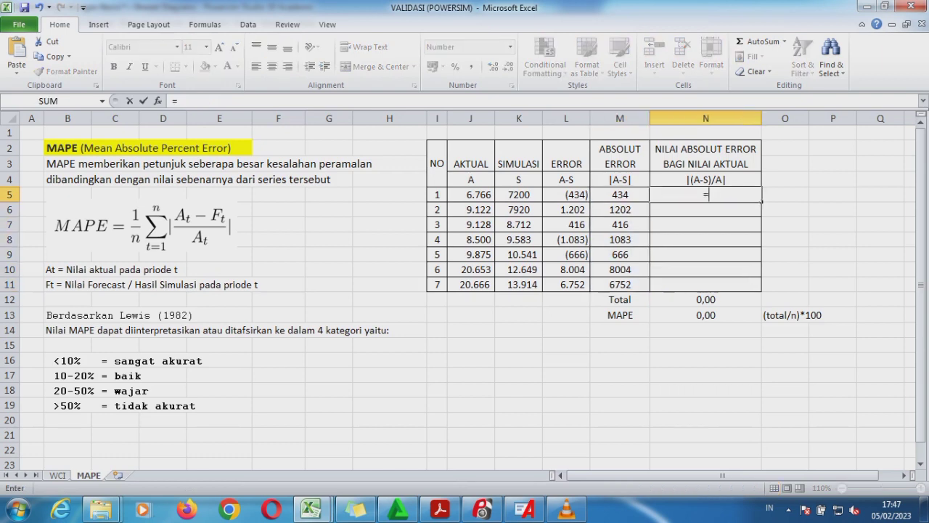
key("Left")
type("/")
key("Left")
key("Left")
key("Left")
key("Left")
key("Return")
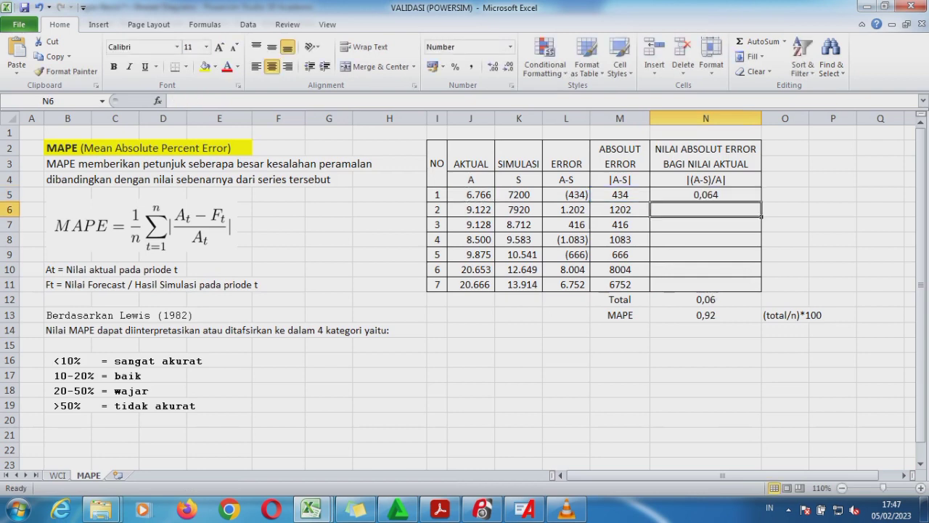
left_click(706, 195)
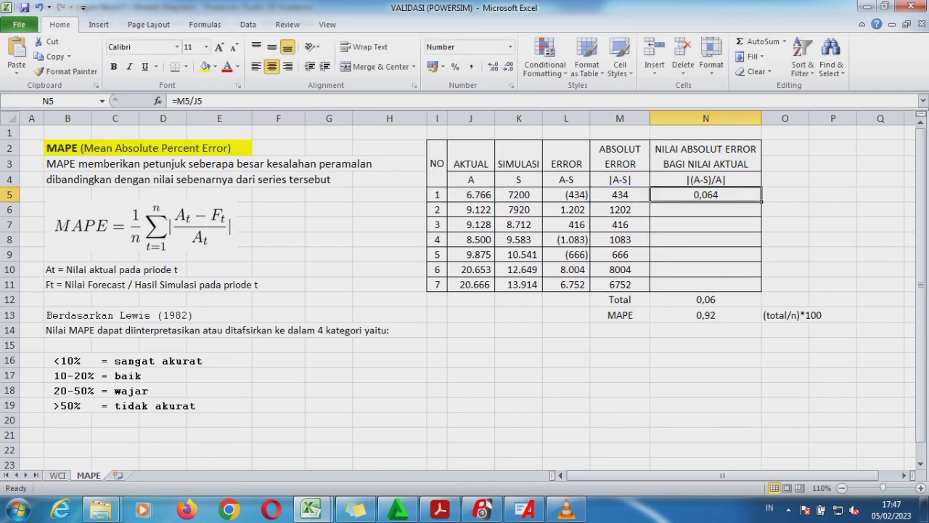
left_click_drag(762, 202, 755, 285)
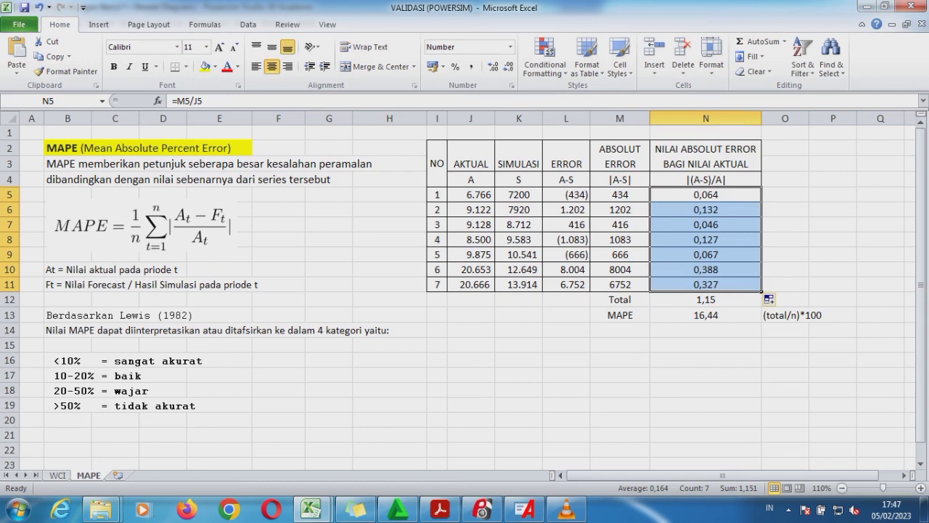
Check the formulas behind the Total in N12 and the MAPE in N13.
left_click(706, 299)
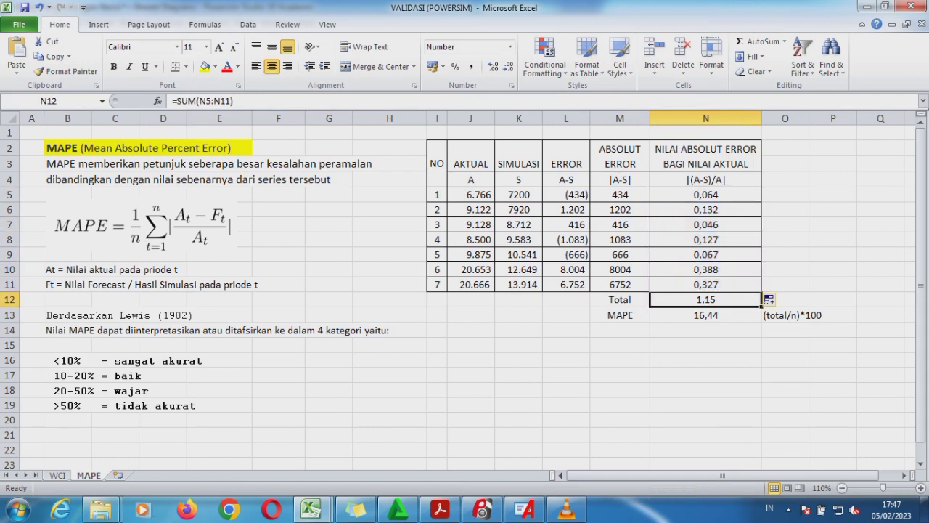
key("F2")
key("Return")
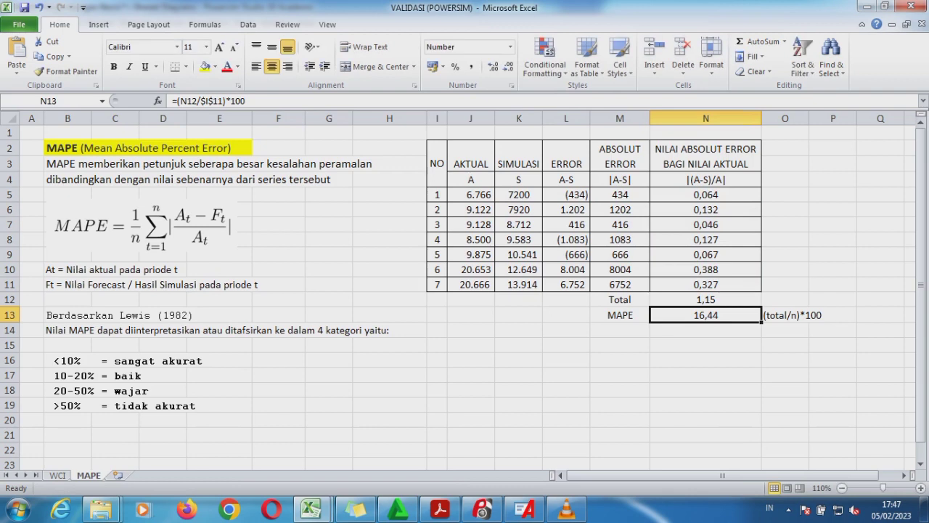
key("F2")
key("Return")
key("Return")
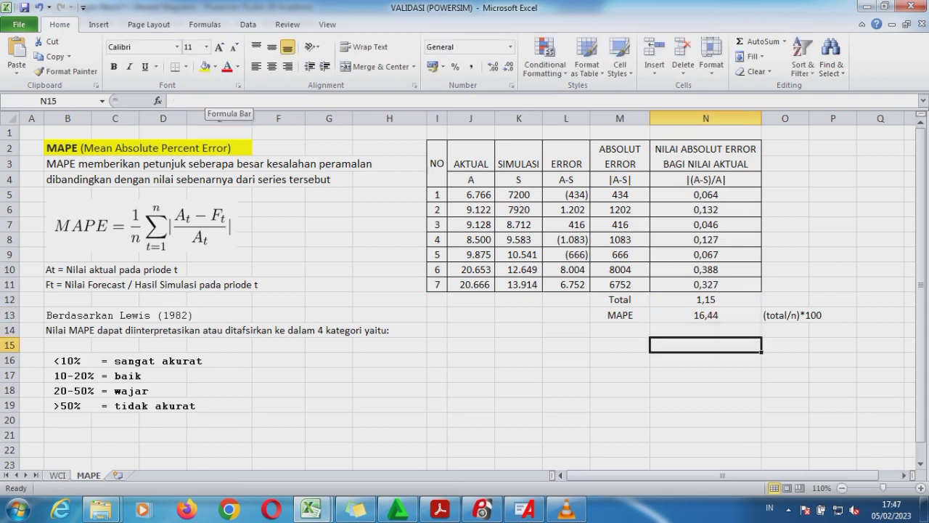
Fill the MAPE result cells M13:N13 and the category "10-20% = baik" in B17:D17 with yellow.
key("Up")
key("Up")
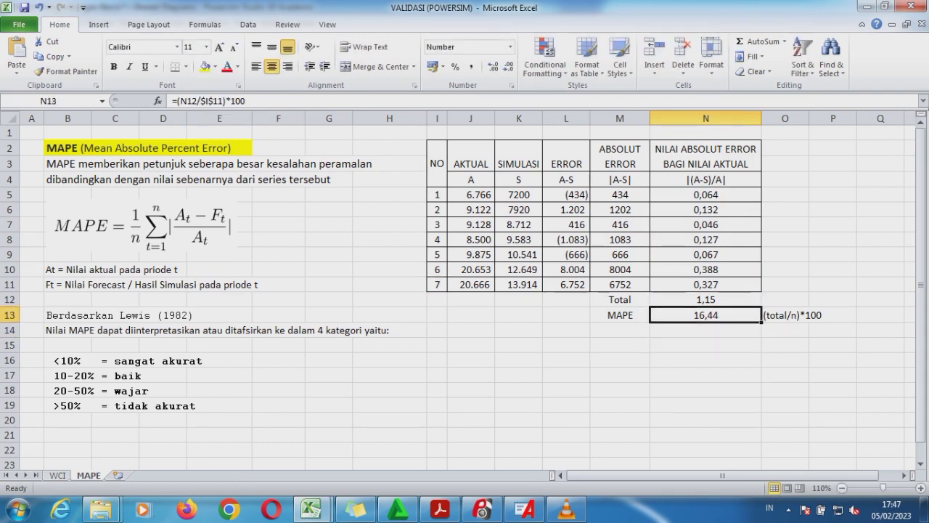
key("Left")
key("shift+Right")
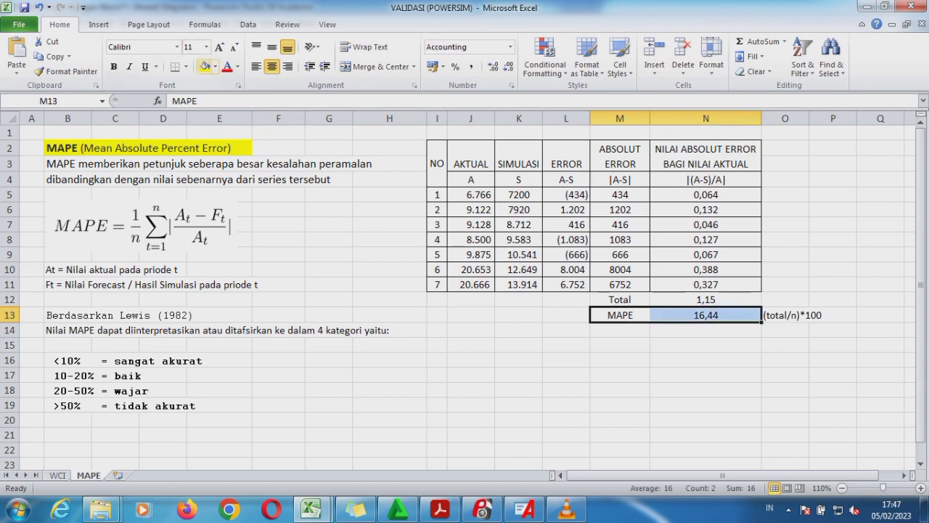
left_click(204, 67)
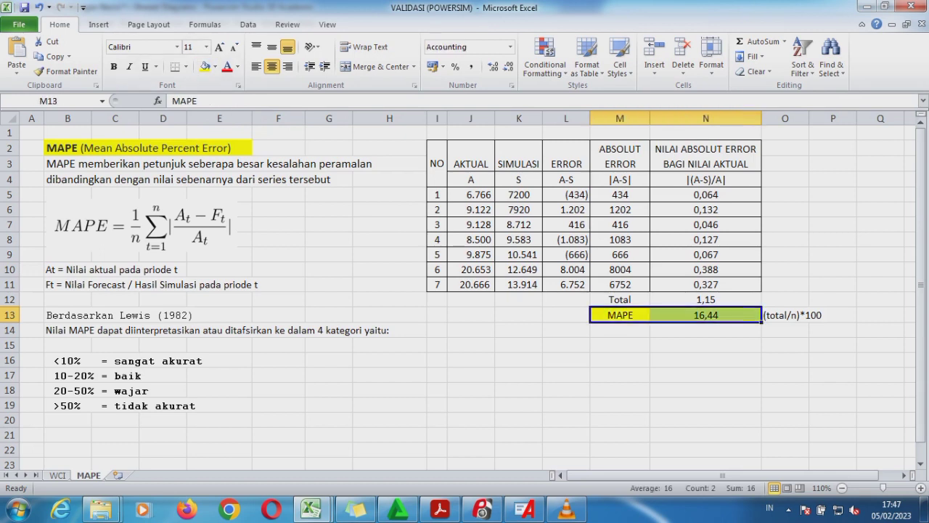
left_click_drag(69, 376, 165, 376)
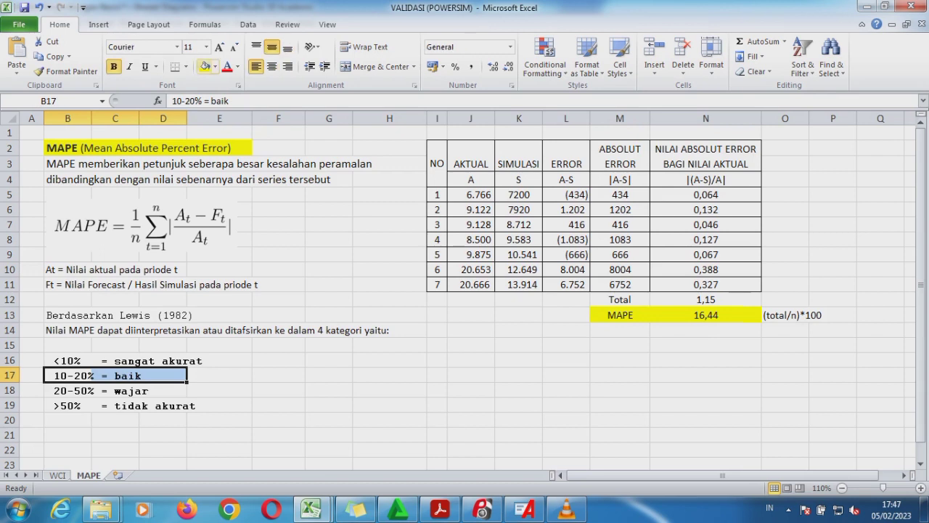
left_click(205, 66)
left_click(329, 405)
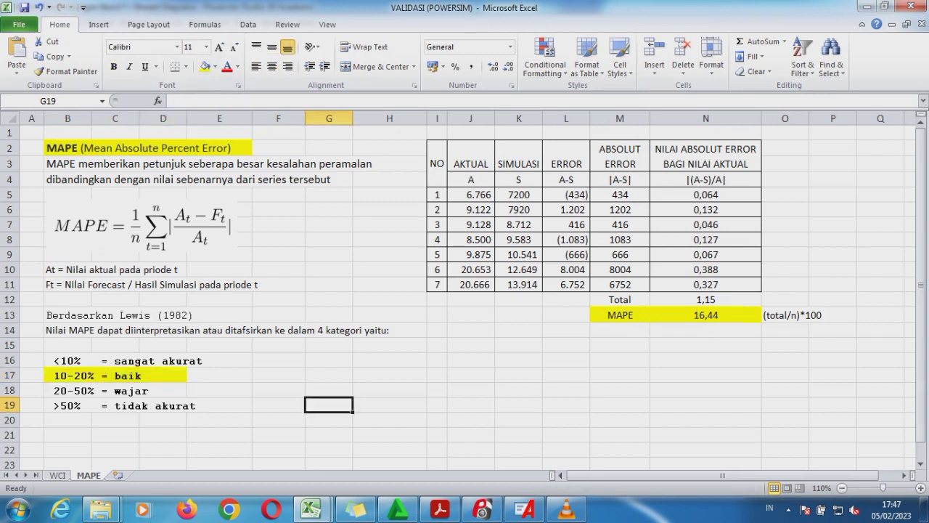
Switch to the Arena model, review its replication parameters in Run Setup, and accept them as they are.
left_click(524, 510)
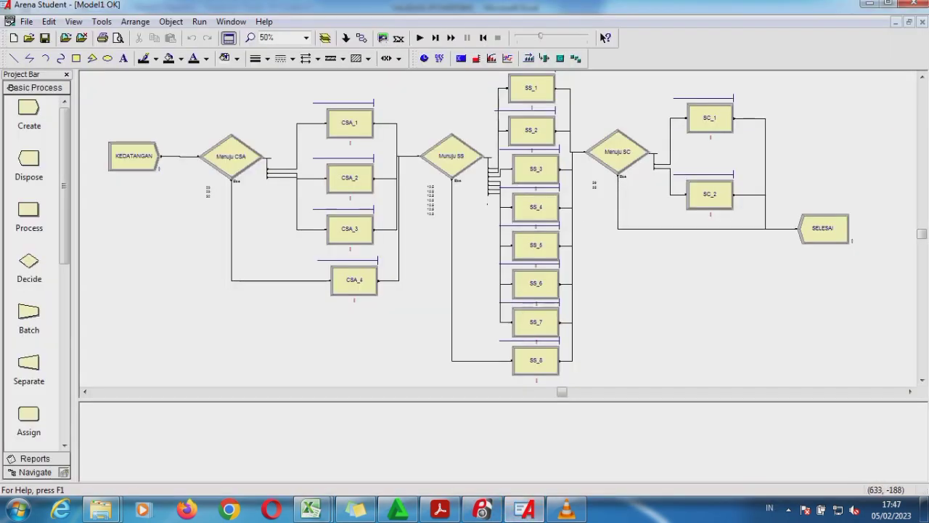
left_click(199, 21)
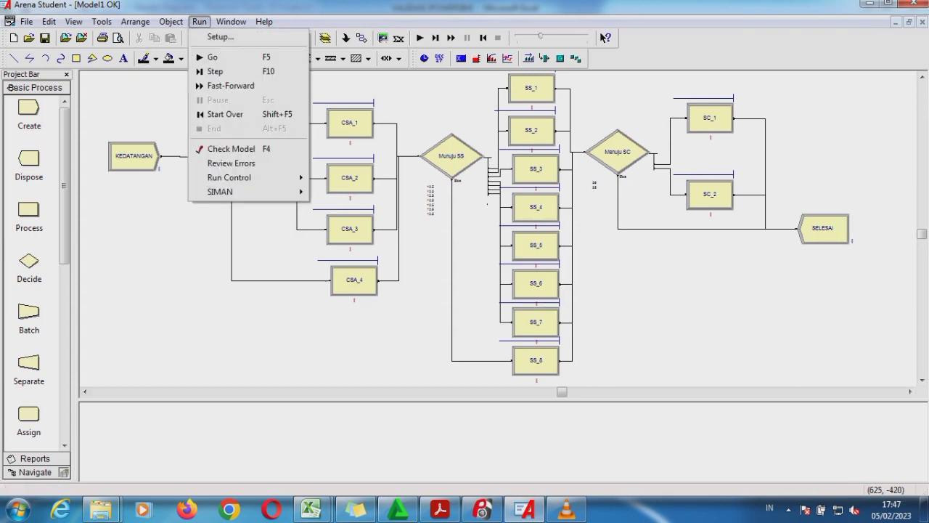
left_click(217, 37)
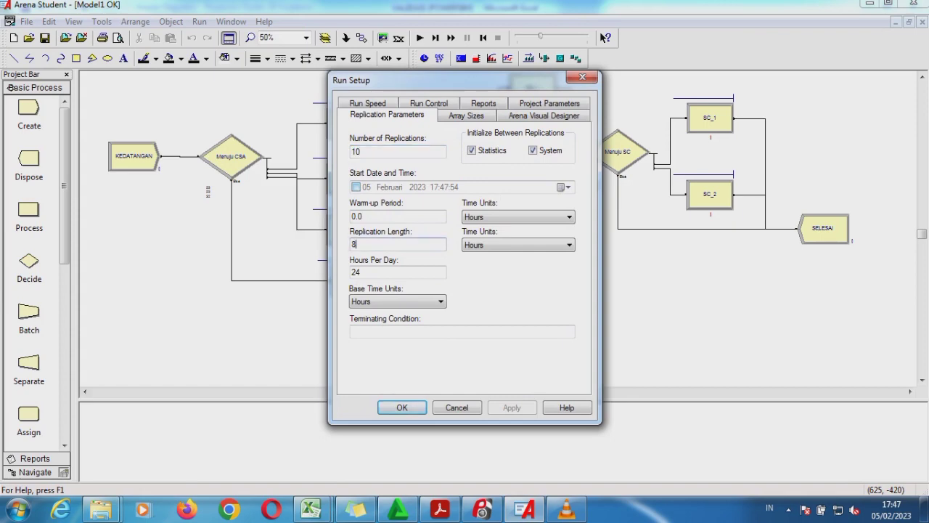
left_click(312, 510)
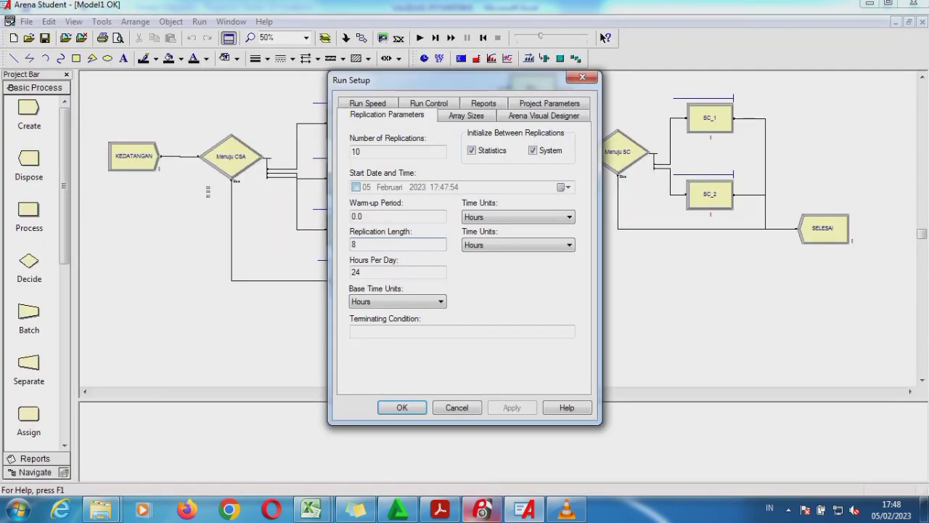
left_click(401, 407)
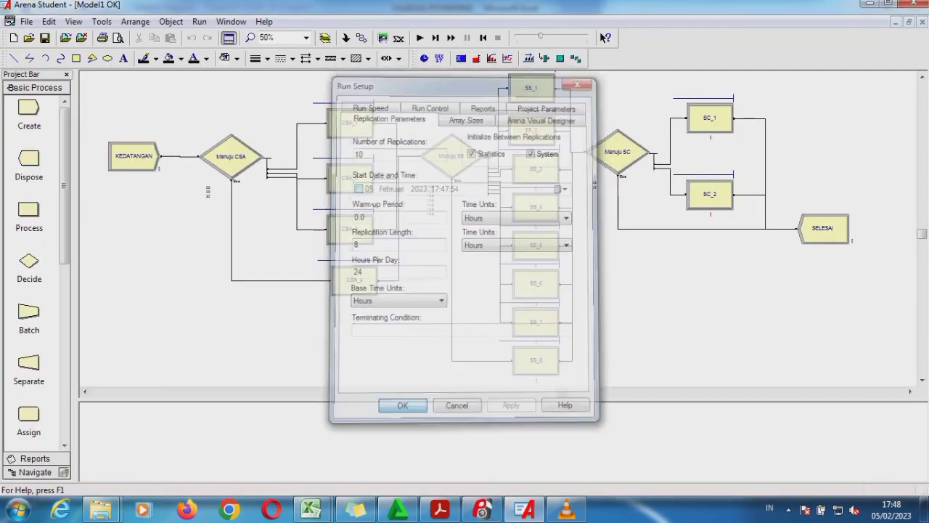
Run the Arena simulation to completion and open the Category Overview report of its results.
left_click(419, 37)
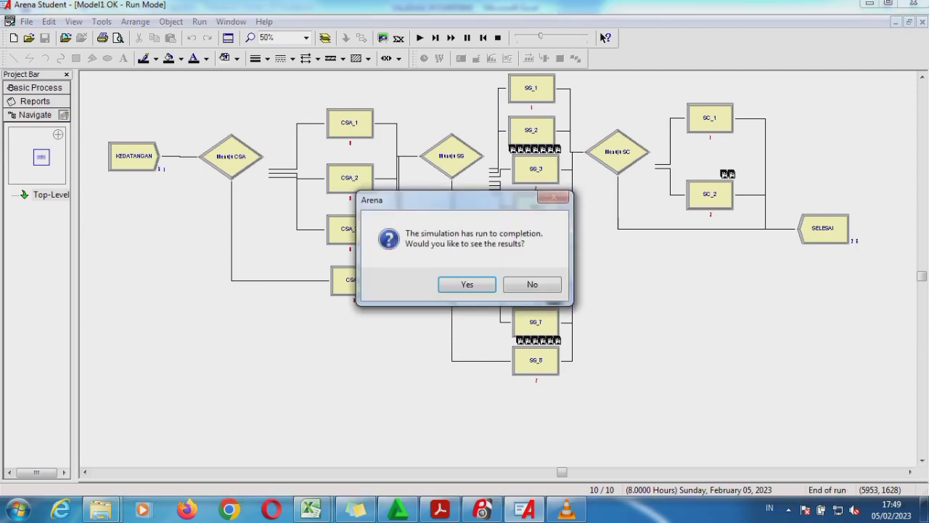
key("Return")
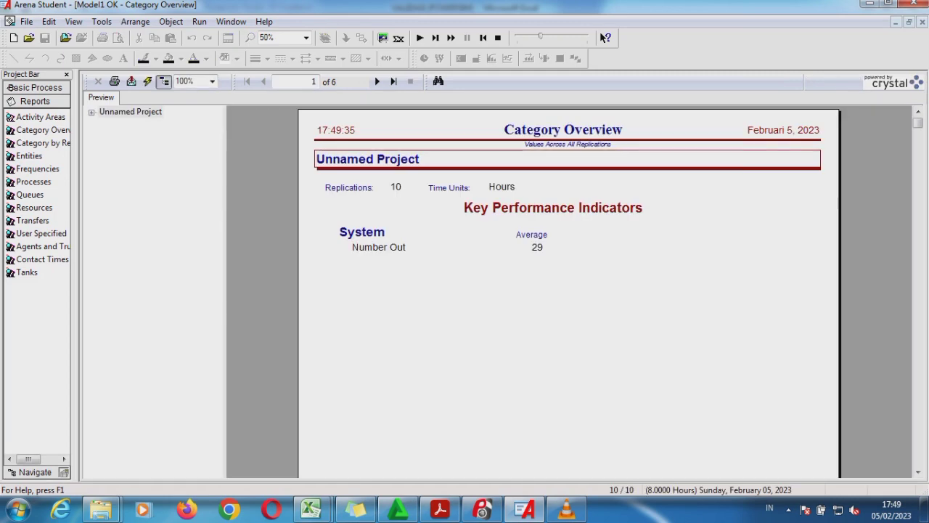
left_click(43, 130)
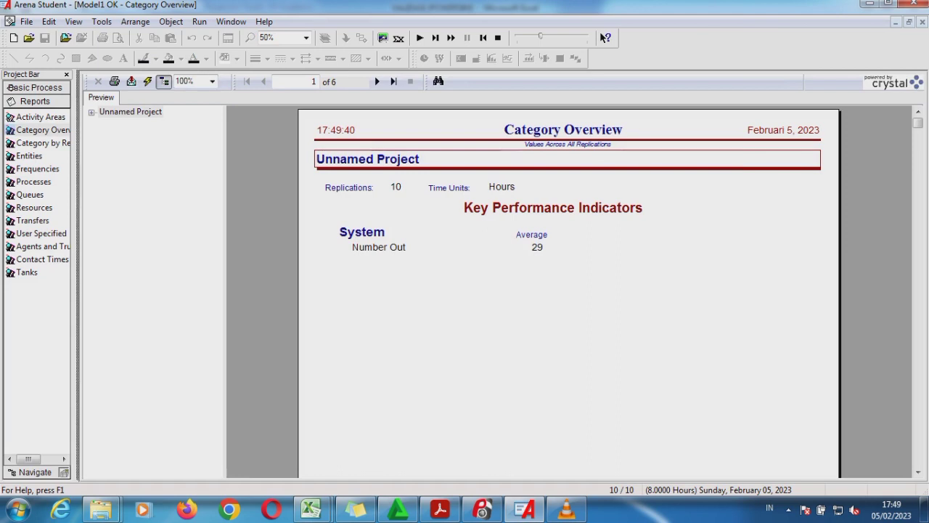
Widen the report list, open the Category by Replication report, and find Number Out for Replication 1.
left_click_drag(77, 189, 102, 189)
left_click(55, 143)
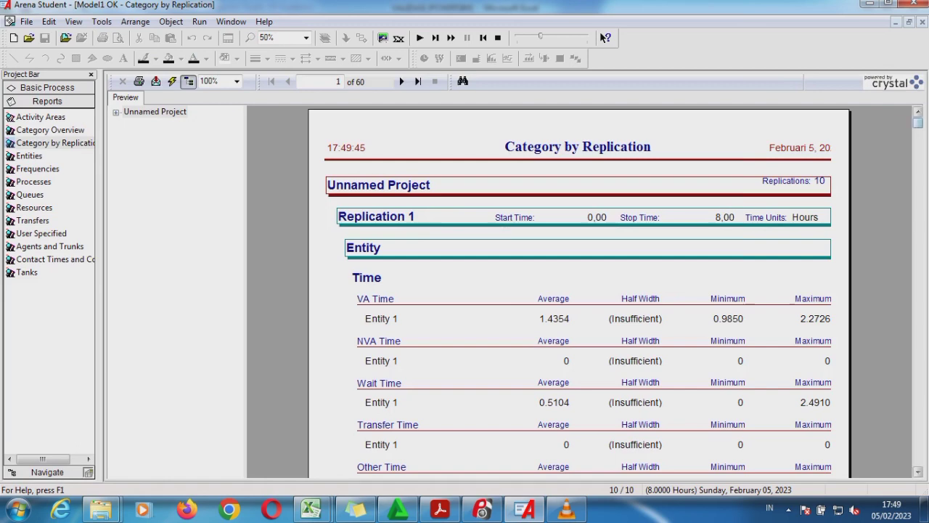
left_click_drag(918, 123, 918, 199)
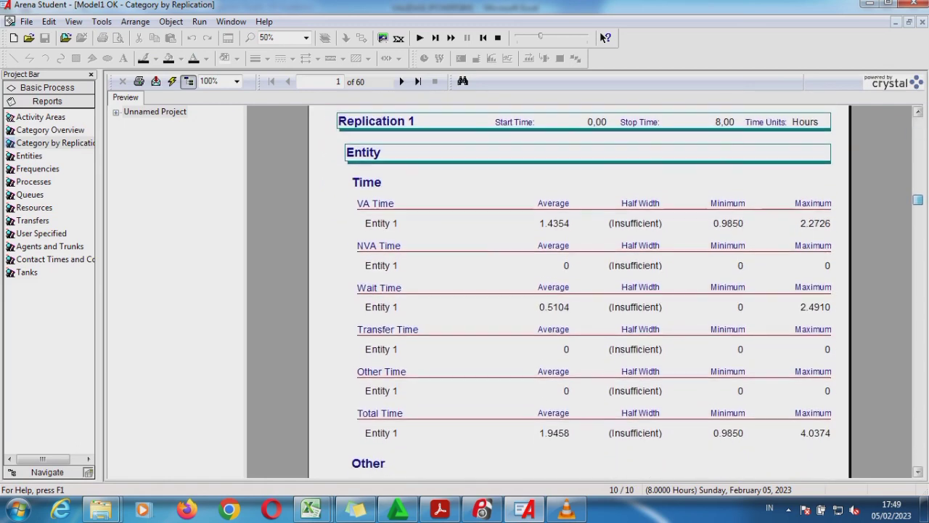
scroll(600, 31, "down", 4)
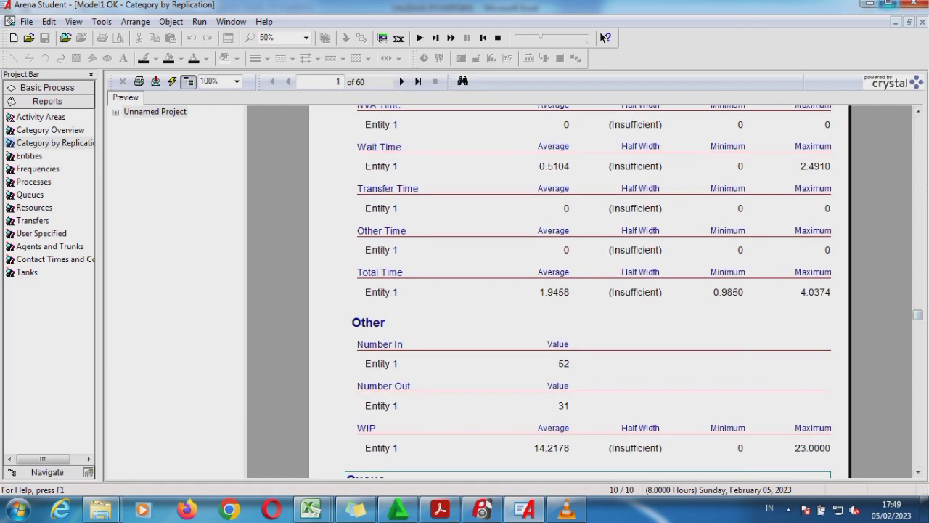